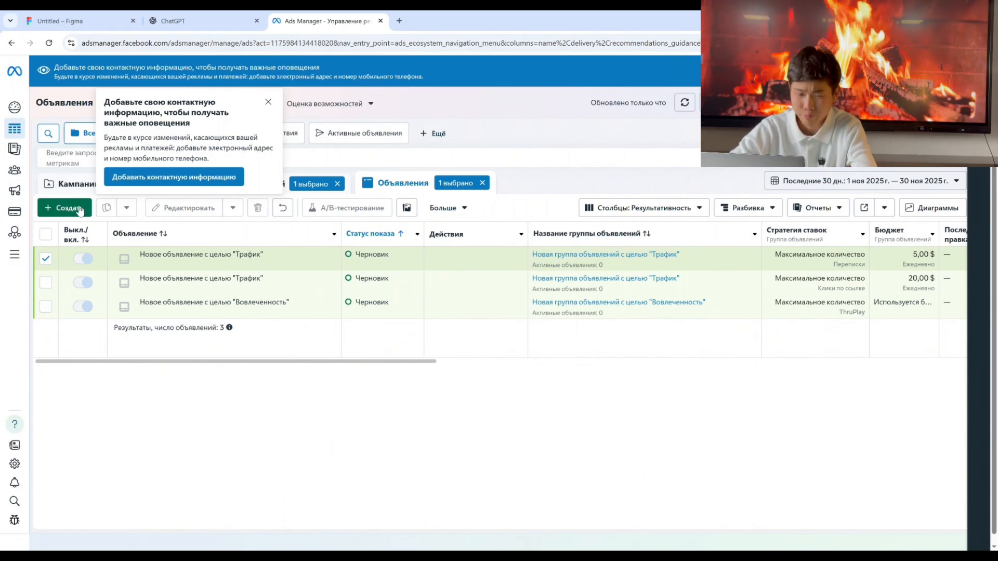
- Dismiss the contact information prompt and switch the creation dialog to creating a new campaign
{"action": "left_click", "coordinate": [268, 102]}
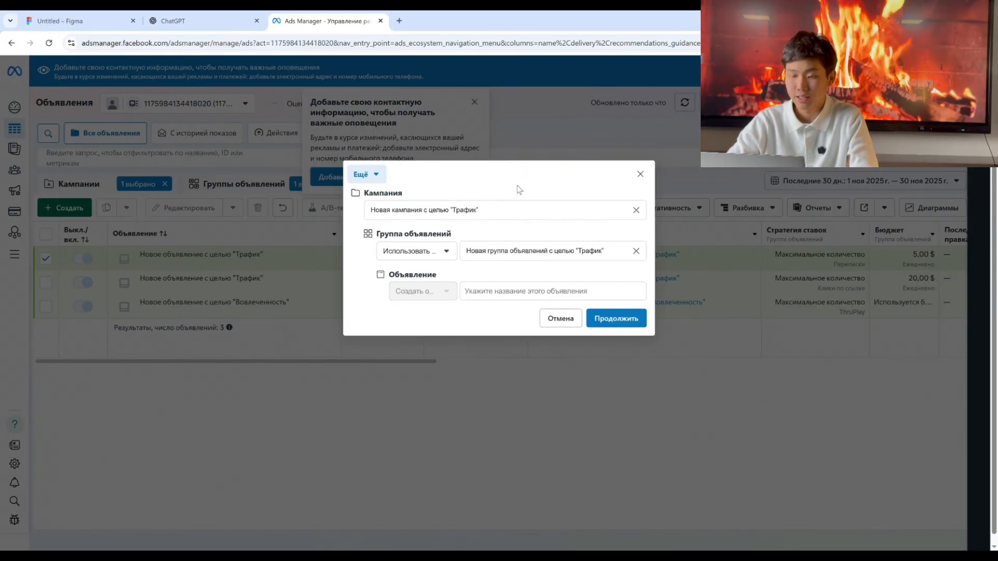
{"action": "left_click", "coordinate": [608, 216]}
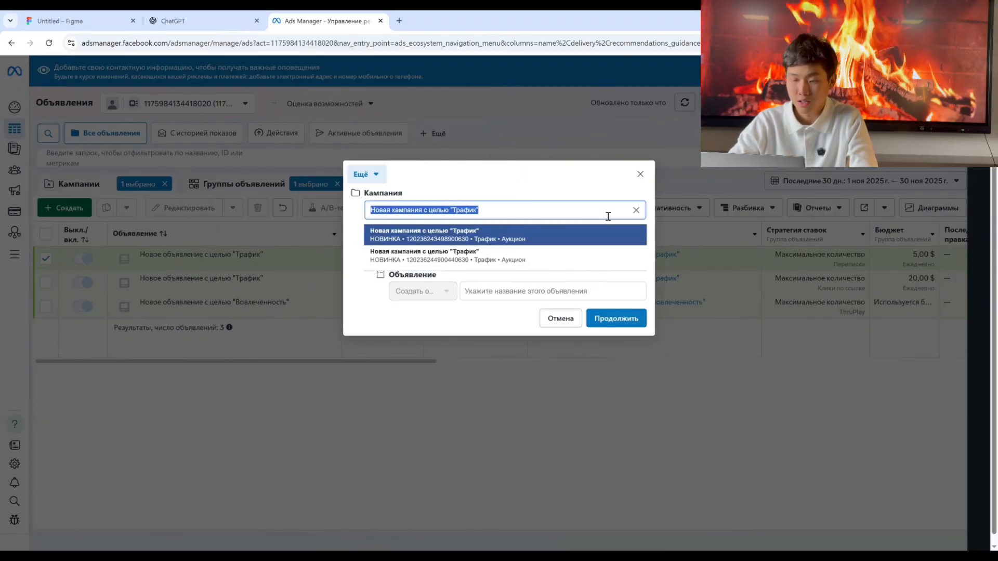
{"action": "left_click", "coordinate": [377, 189]}
{"action": "left_click", "coordinate": [371, 176]}
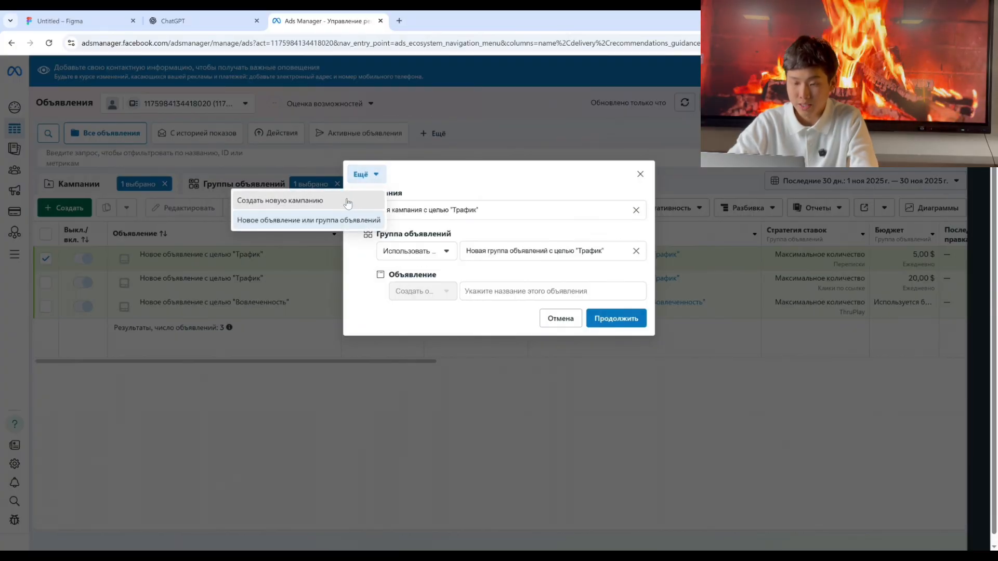
{"action": "left_click", "coordinate": [346, 200]}
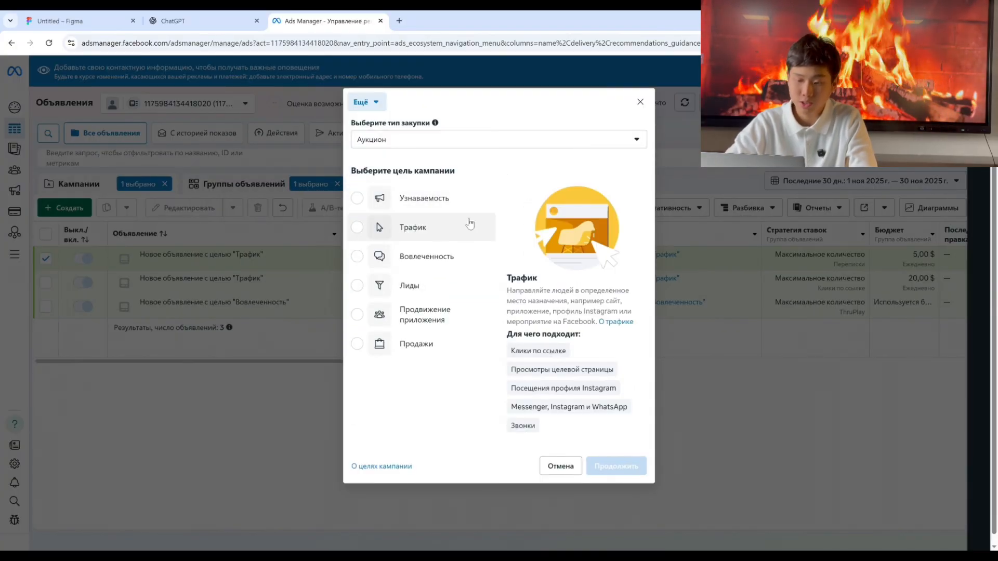
- Choose the Вовлеченность campaign objective and continue with the manual campaign configuration
{"action": "left_click", "coordinate": [442, 259]}
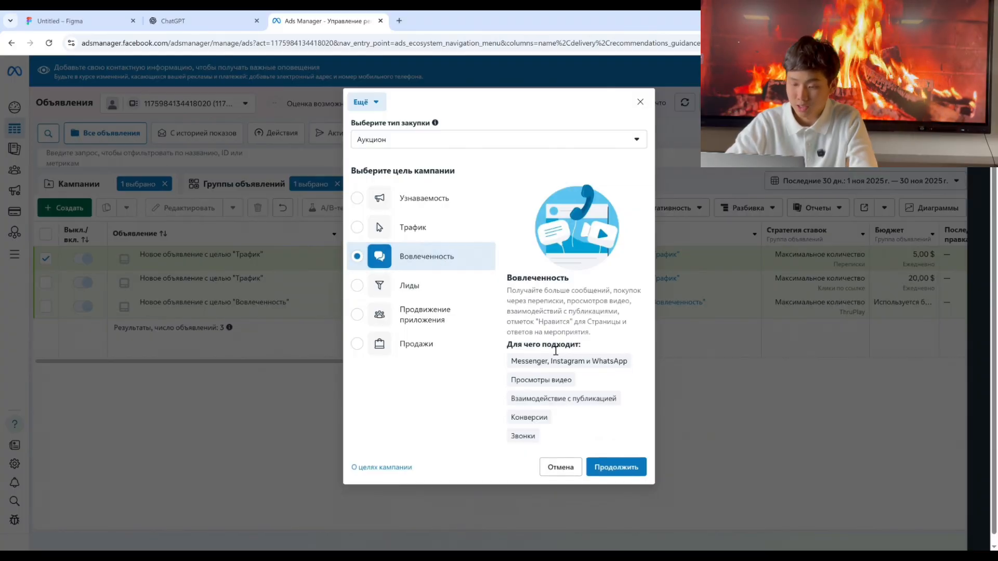
{"action": "left_click", "coordinate": [618, 468]}
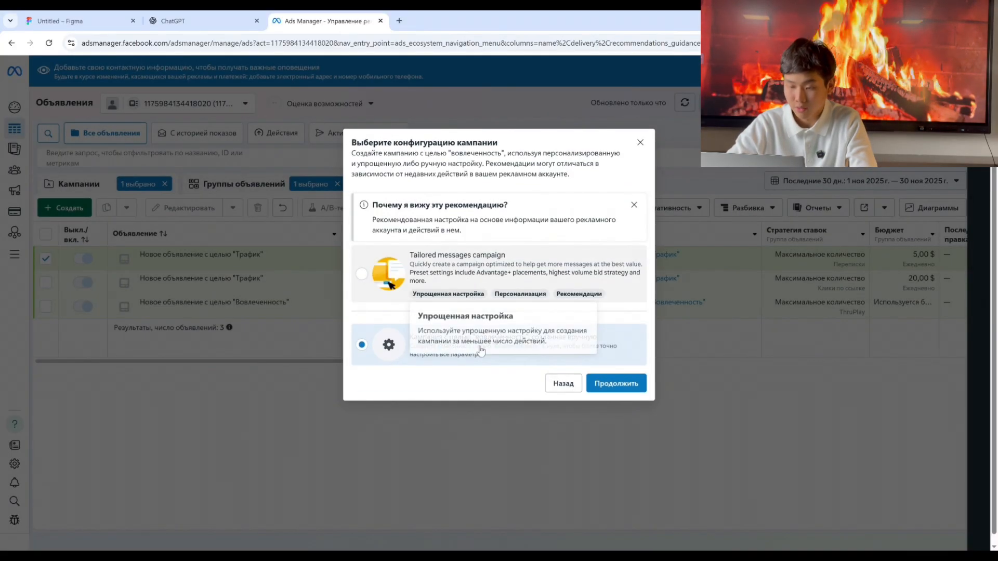
{"action": "left_click", "coordinate": [621, 385]}
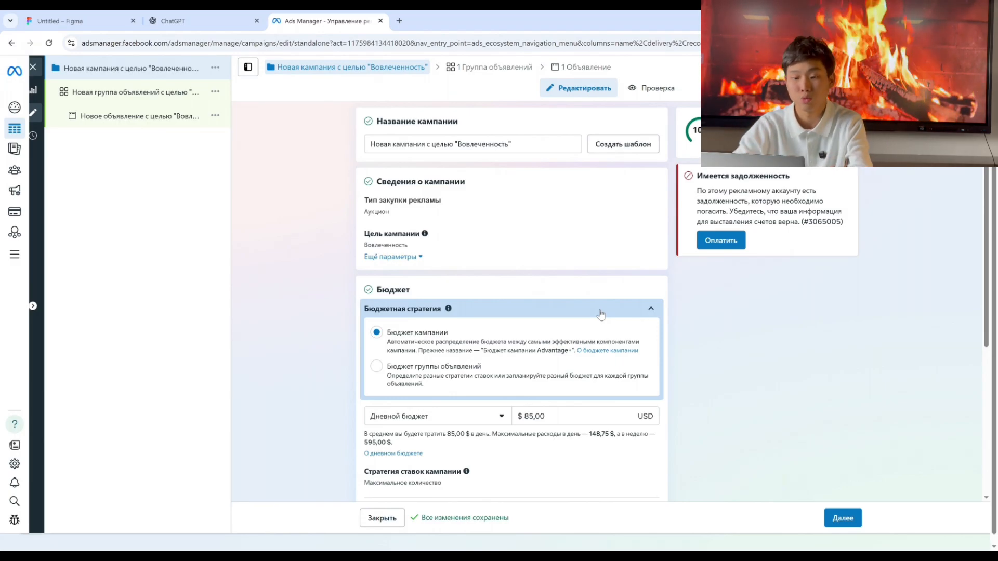
- Set the campaign's daily budget to $5
{"action": "scroll", "coordinate": [532, 271], "scroll_direction": "down", "scroll_amount": 1}
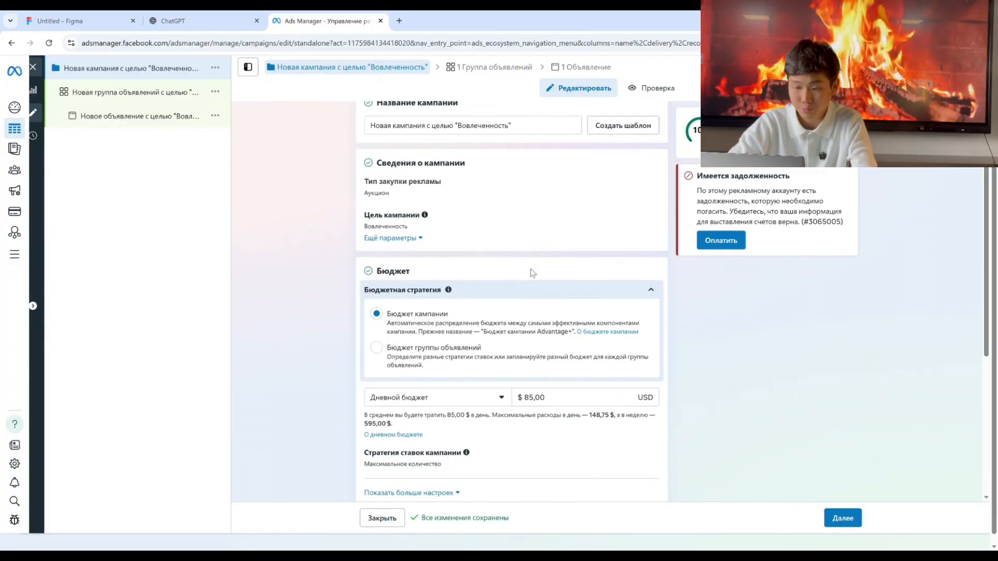
{"action": "scroll", "coordinate": [476, 266], "scroll_direction": "up", "scroll_amount": 1}
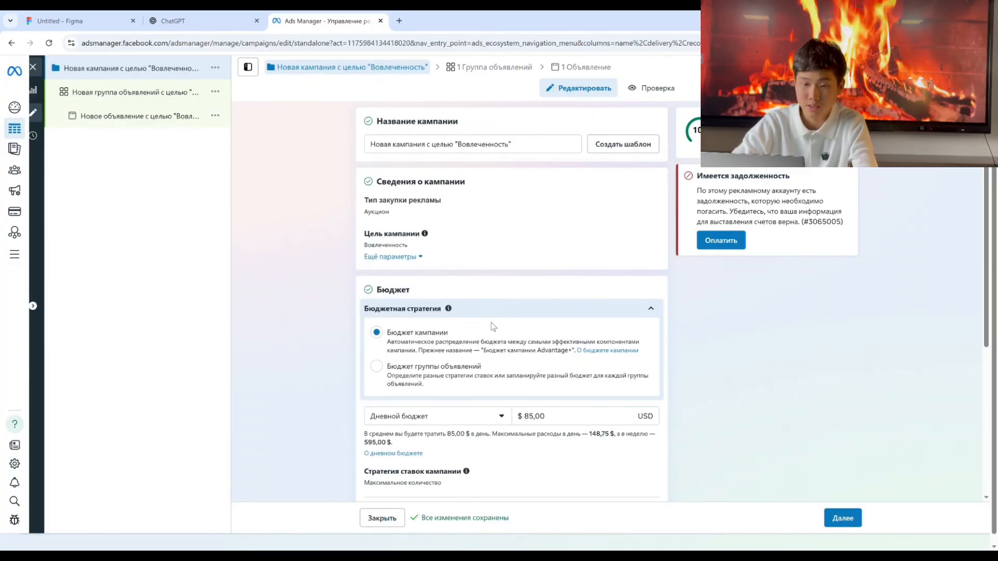
{"action": "scroll", "coordinate": [488, 265], "scroll_direction": "down", "scroll_amount": 1}
{"action": "scroll", "coordinate": [426, 339], "scroll_direction": "down", "scroll_amount": 1}
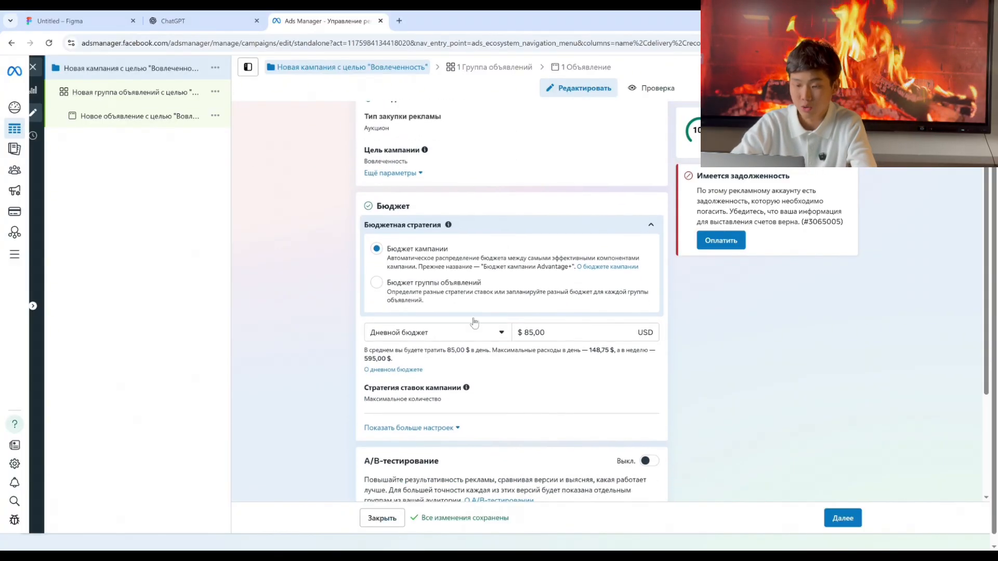
{"action": "left_click", "coordinate": [569, 339]}
{"action": "key", "text": "BackSpace"}
{"action": "key", "text": "BackSpace"}
{"action": "key", "text": "BackSpace"}
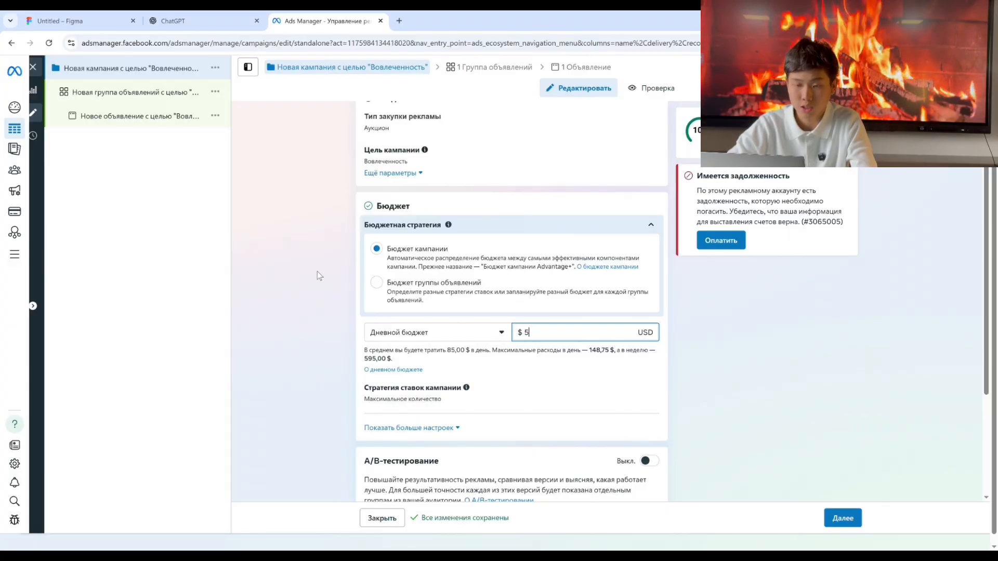
- Open the ad group and switch its audience to the original settings with the option "Ограничить охват рекламы ещё больше"
{"action": "left_click", "coordinate": [178, 87]}
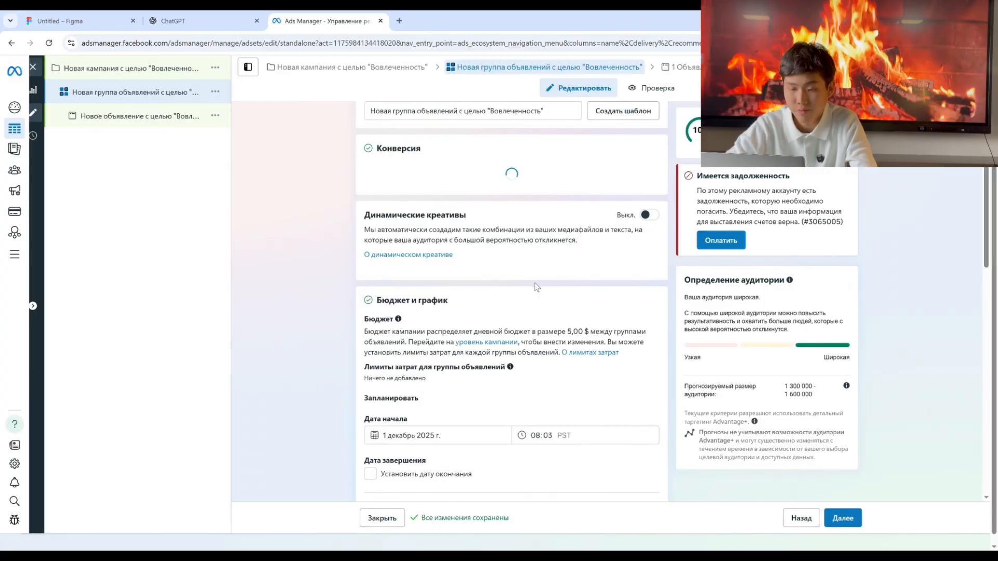
{"action": "scroll", "coordinate": [538, 288], "scroll_direction": "down", "scroll_amount": 1}
{"action": "scroll", "coordinate": [538, 287], "scroll_direction": "up", "scroll_amount": 1}
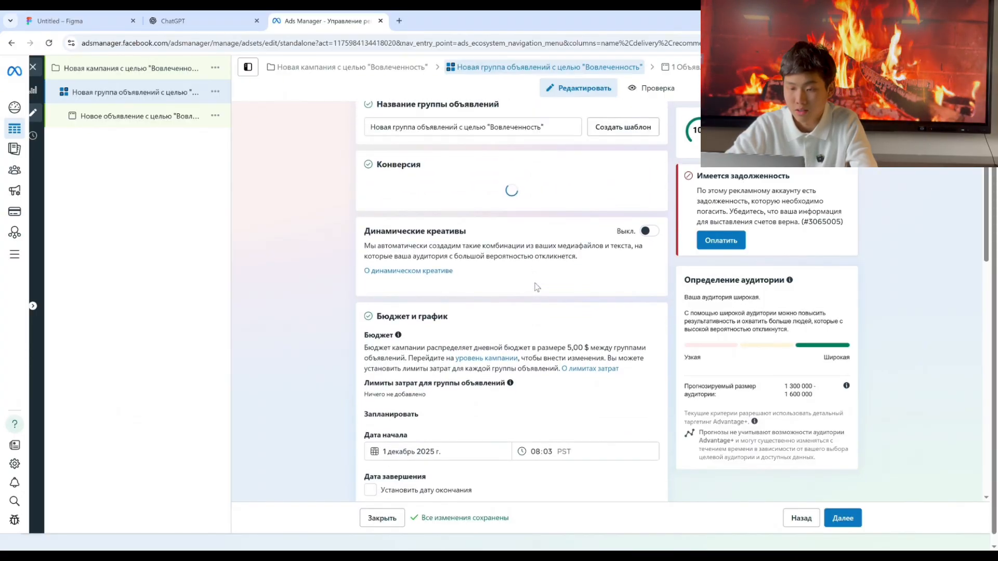
{"action": "scroll", "coordinate": [537, 287], "scroll_direction": "down", "scroll_amount": 2}
{"action": "scroll", "coordinate": [537, 287], "scroll_direction": "down", "scroll_amount": 3}
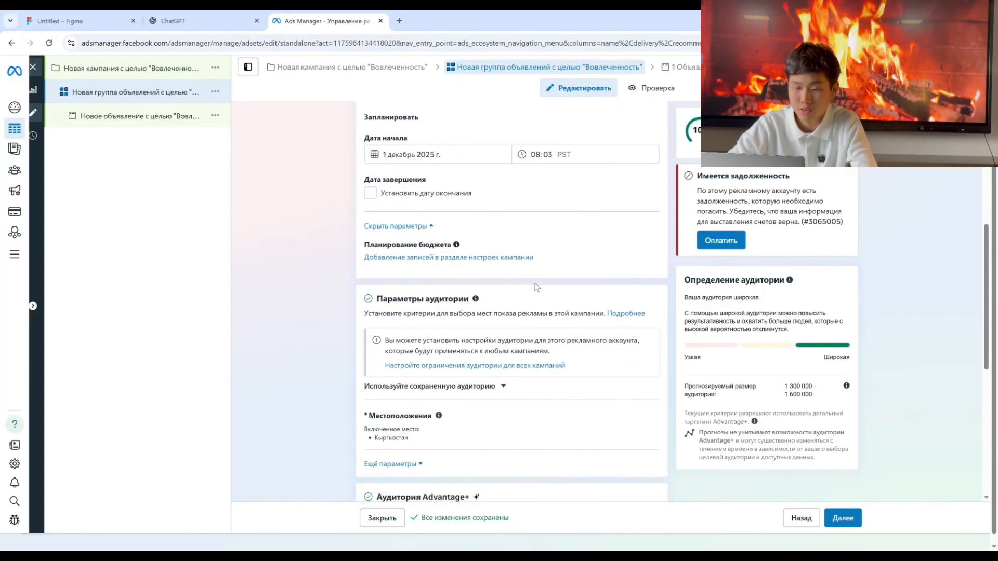
{"action": "scroll", "coordinate": [537, 288], "scroll_direction": "up", "scroll_amount": 6}
{"action": "scroll", "coordinate": [537, 288], "scroll_direction": "down", "scroll_amount": 9}
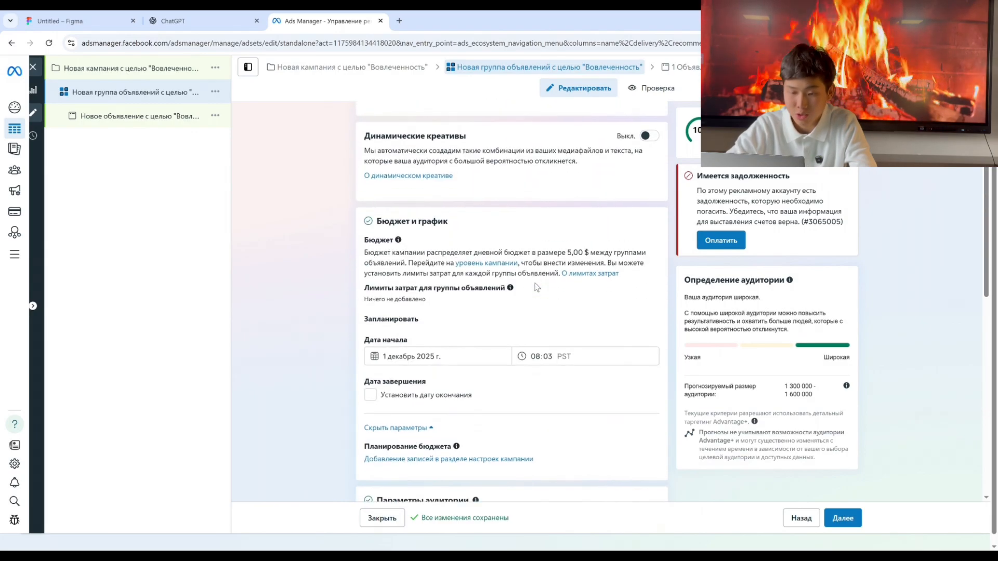
{"action": "scroll", "coordinate": [537, 288], "scroll_direction": "up", "scroll_amount": 2}
{"action": "scroll", "coordinate": [537, 288], "scroll_direction": "down", "scroll_amount": 5}
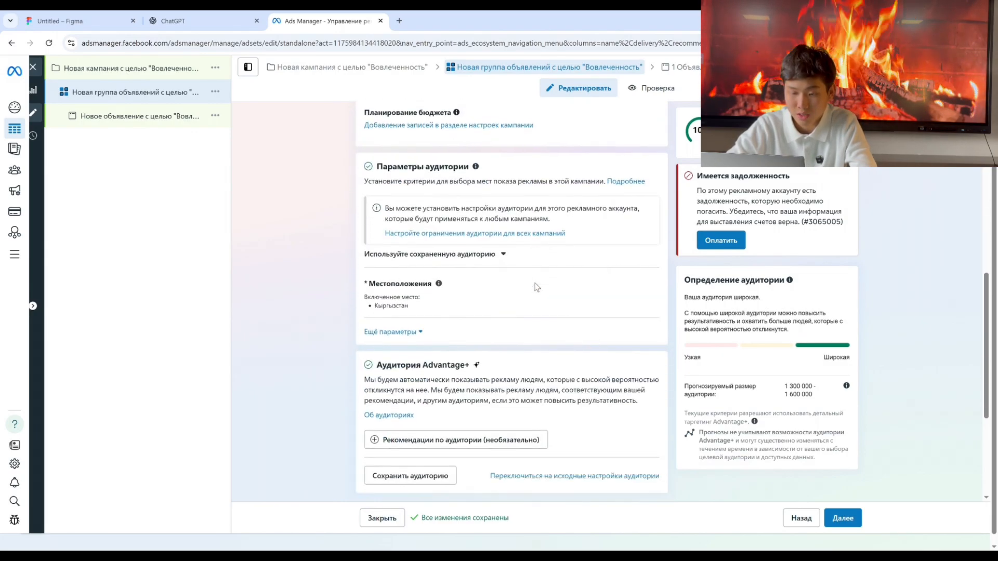
{"action": "scroll", "coordinate": [466, 391], "scroll_direction": "down", "scroll_amount": 1}
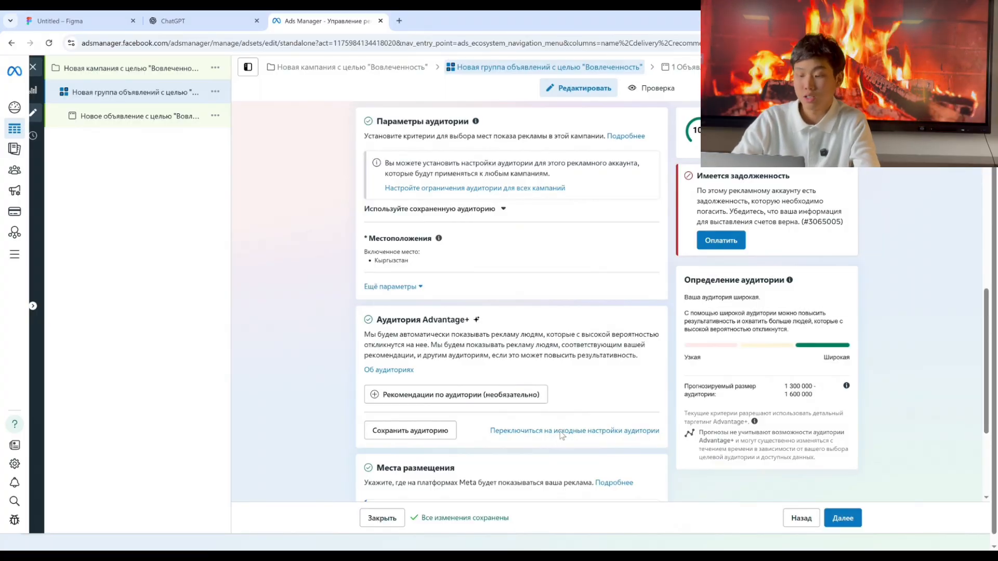
{"action": "left_click", "coordinate": [539, 431]}
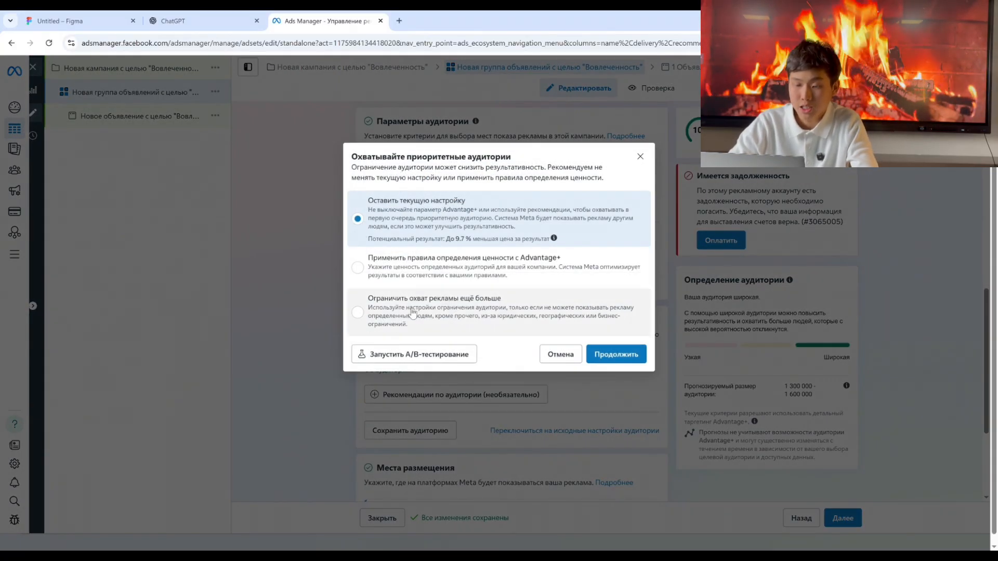
{"action": "left_click", "coordinate": [444, 299]}
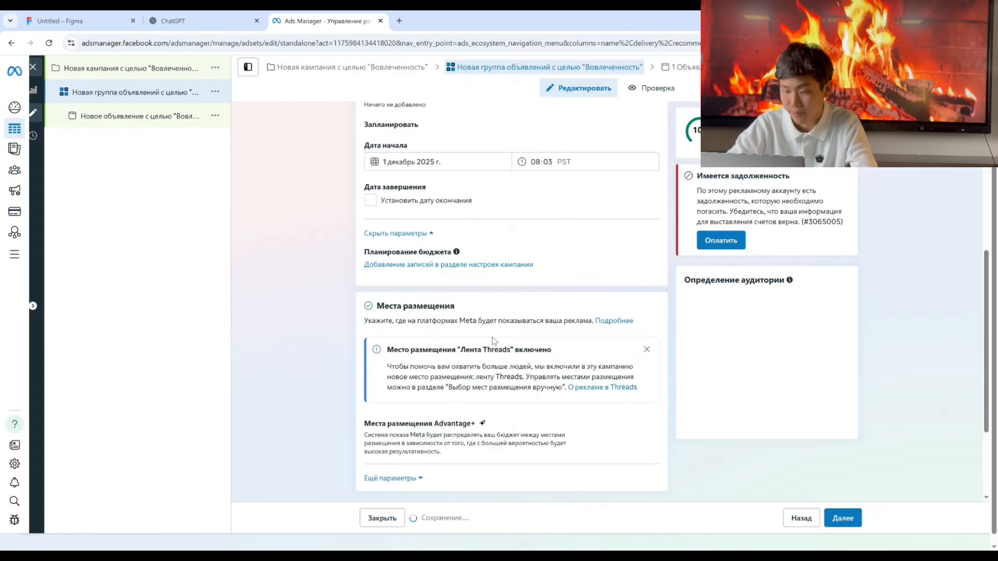
- Set the audience location to the region "Бишкек, Кыргызстан"
{"action": "scroll", "coordinate": [568, 328], "scroll_direction": "down", "scroll_amount": 5}
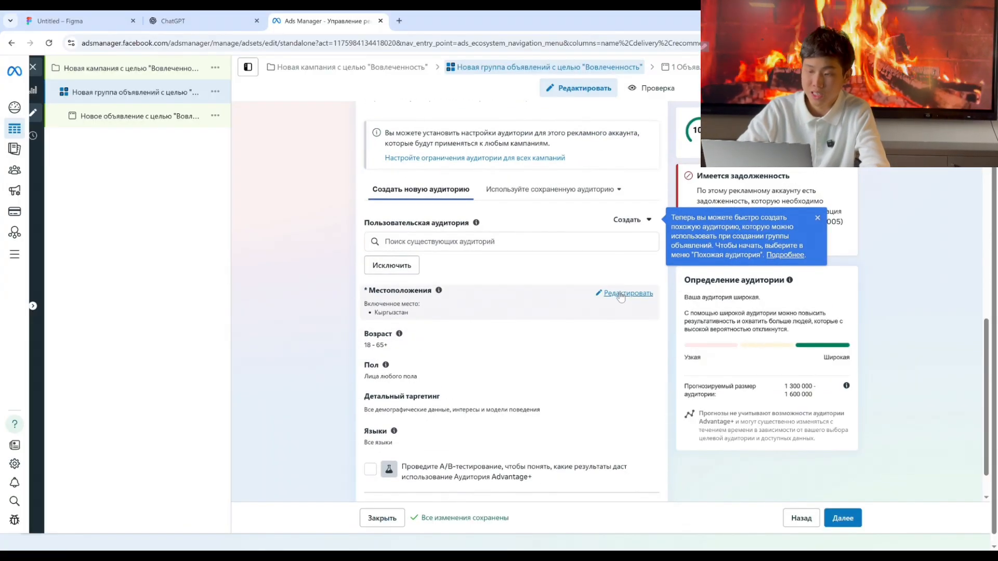
{"action": "left_click", "coordinate": [616, 295]}
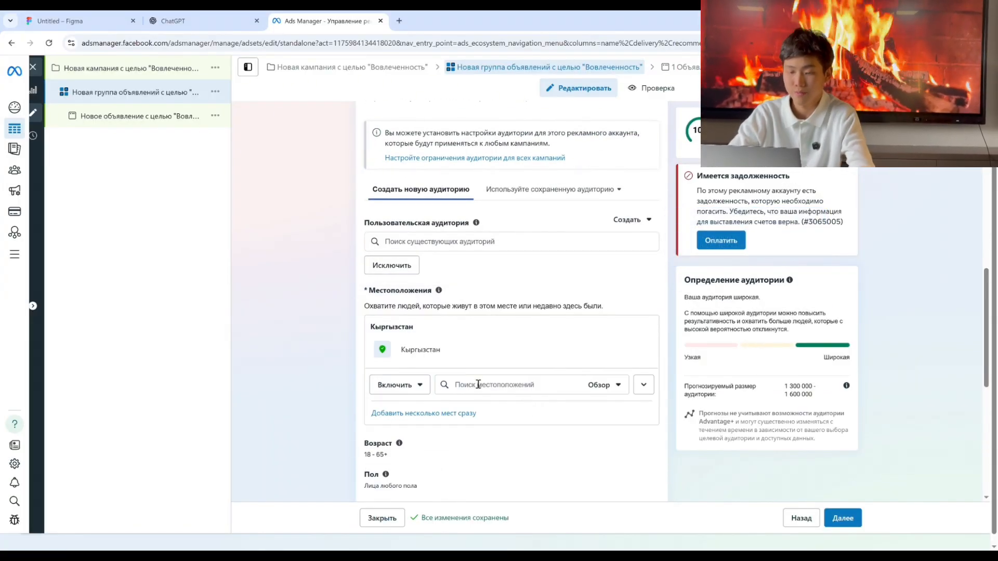
{"action": "left_click", "coordinate": [478, 385]}
{"action": "type", "text": "Биш"}
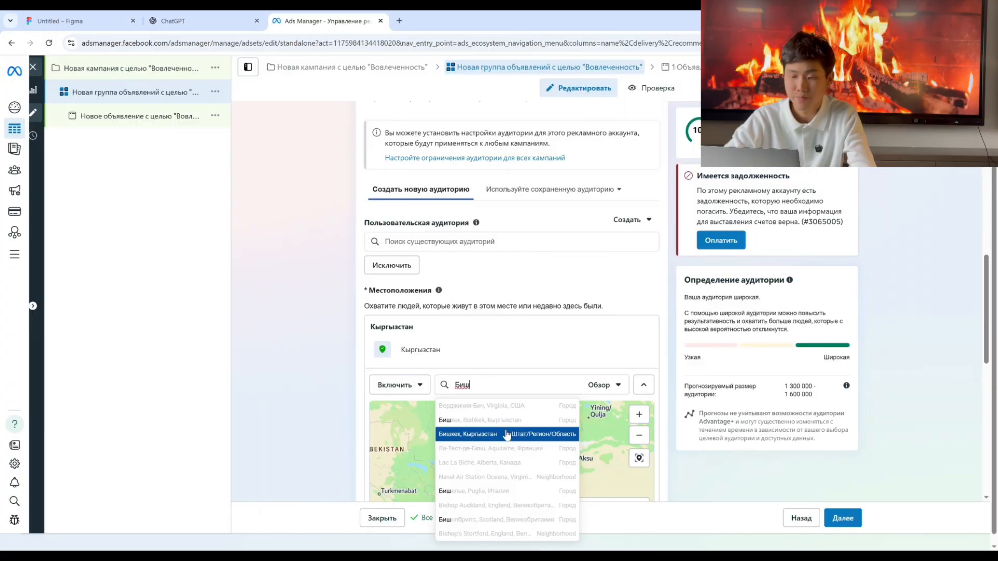
{"action": "key", "text": "Return"}
- Review the ad group's conversion settings, including the engagement type and the performance goal options
{"action": "scroll", "coordinate": [549, 264], "scroll_direction": "up", "scroll_amount": 3}
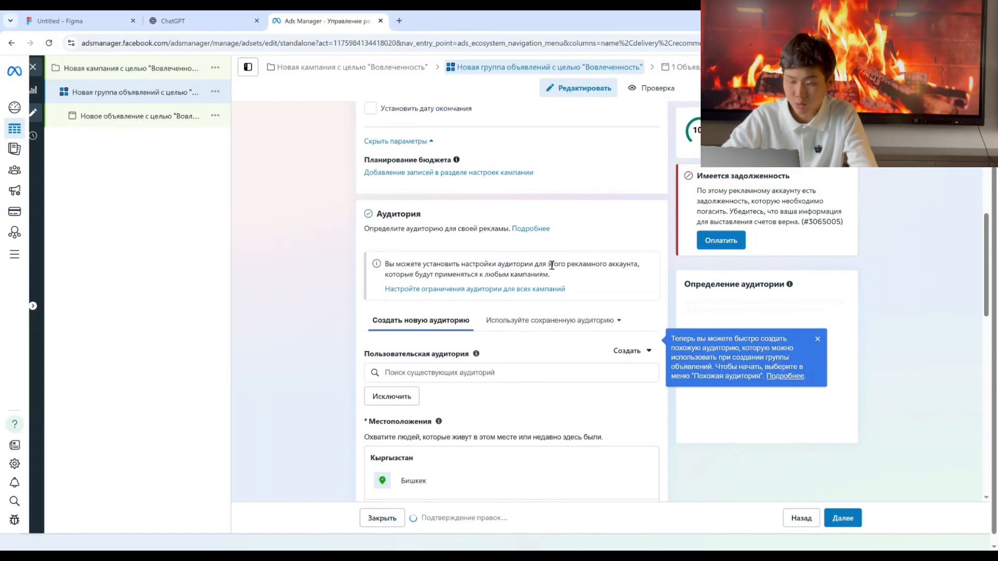
{"action": "scroll", "coordinate": [549, 264], "scroll_direction": "down", "scroll_amount": 5}
{"action": "scroll", "coordinate": [546, 264], "scroll_direction": "down", "scroll_amount": 1}
{"action": "scroll", "coordinate": [546, 264], "scroll_direction": "up", "scroll_amount": 10}
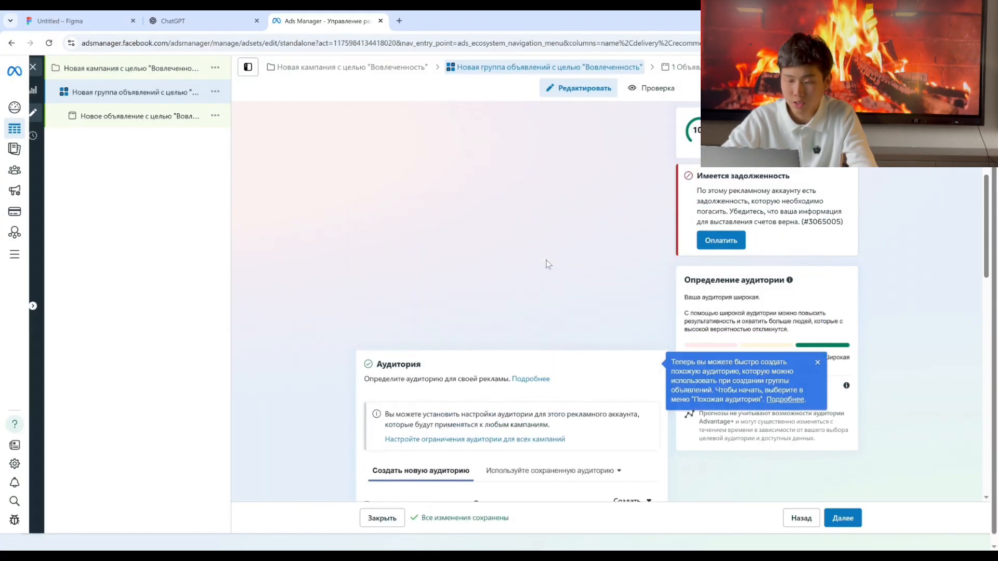
{"action": "scroll", "coordinate": [546, 264], "scroll_direction": "up", "scroll_amount": 10}
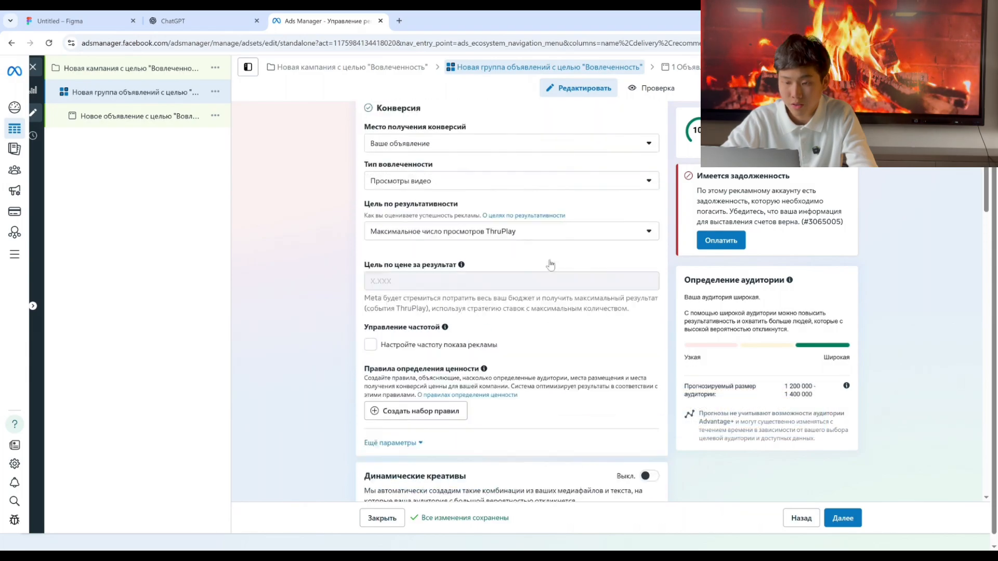
{"action": "scroll", "coordinate": [551, 265], "scroll_direction": "down", "scroll_amount": 5}
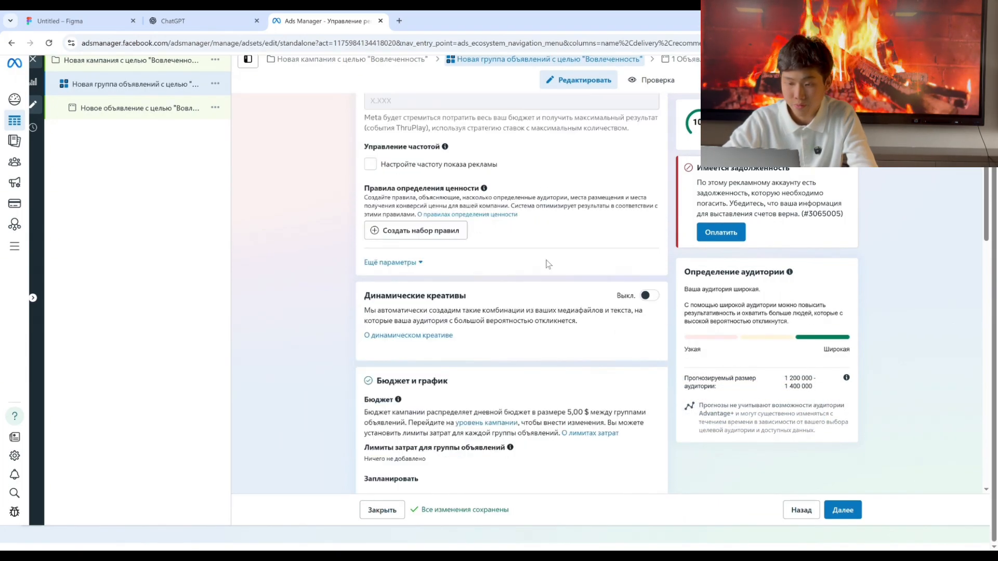
{"action": "scroll", "coordinate": [547, 264], "scroll_direction": "up", "scroll_amount": 5}
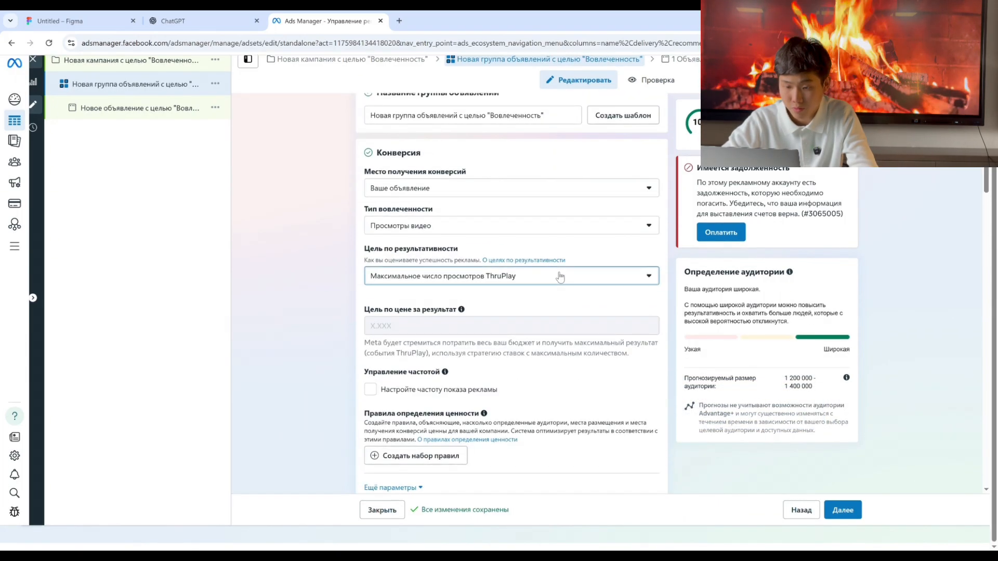
{"action": "left_click", "coordinate": [560, 276]}
{"action": "left_click", "coordinate": [323, 287]}
- Switch the ad group's placements from Advantage+ to manual selection (Выбор мест размещения вручную)
{"action": "scroll", "coordinate": [565, 338], "scroll_direction": "down", "scroll_amount": 12}
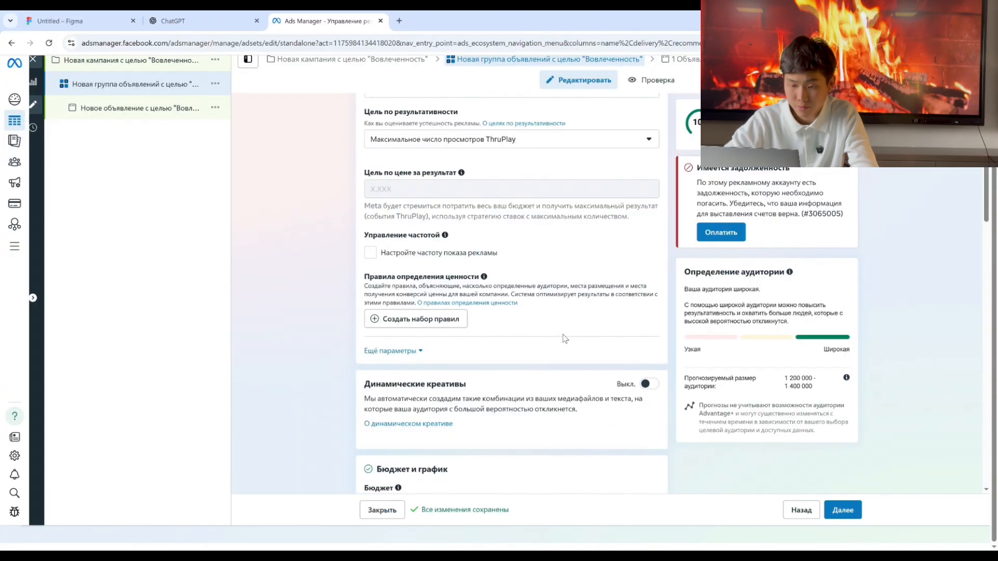
{"action": "scroll", "coordinate": [565, 339], "scroll_direction": "down", "scroll_amount": 3}
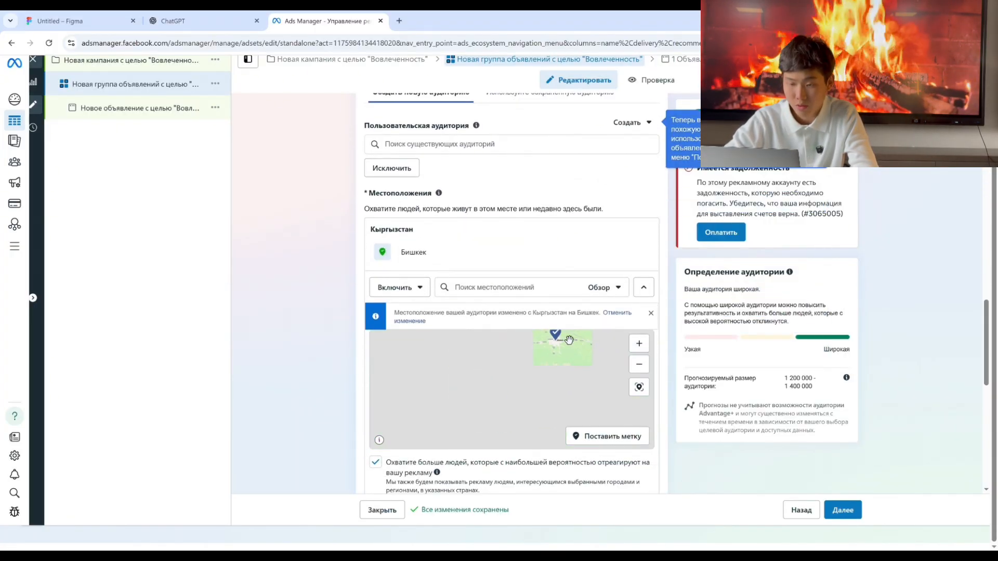
{"action": "scroll", "coordinate": [524, 226], "scroll_direction": "down", "scroll_amount": 4}
{"action": "scroll", "coordinate": [590, 335], "scroll_direction": "down", "scroll_amount": 3}
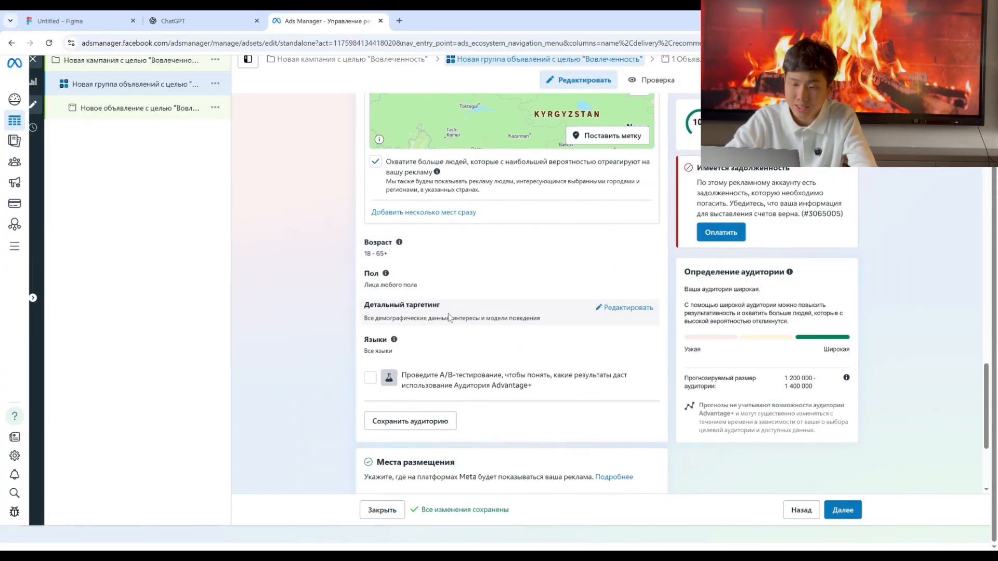
{"action": "scroll", "coordinate": [475, 302], "scroll_direction": "down", "scroll_amount": 2}
{"action": "scroll", "coordinate": [523, 237], "scroll_direction": "down", "scroll_amount": 1}
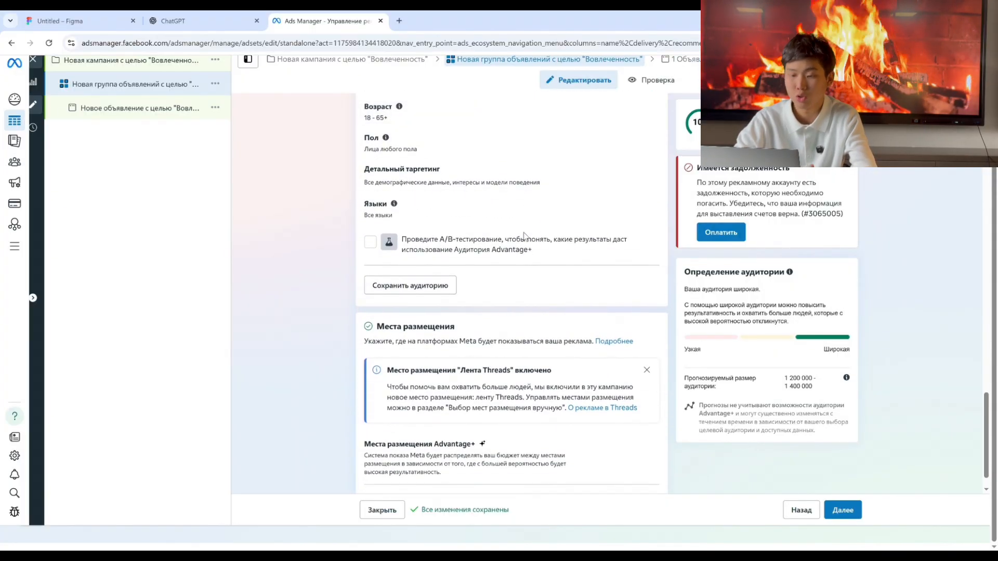
{"action": "scroll", "coordinate": [481, 263], "scroll_direction": "down", "scroll_amount": 1}
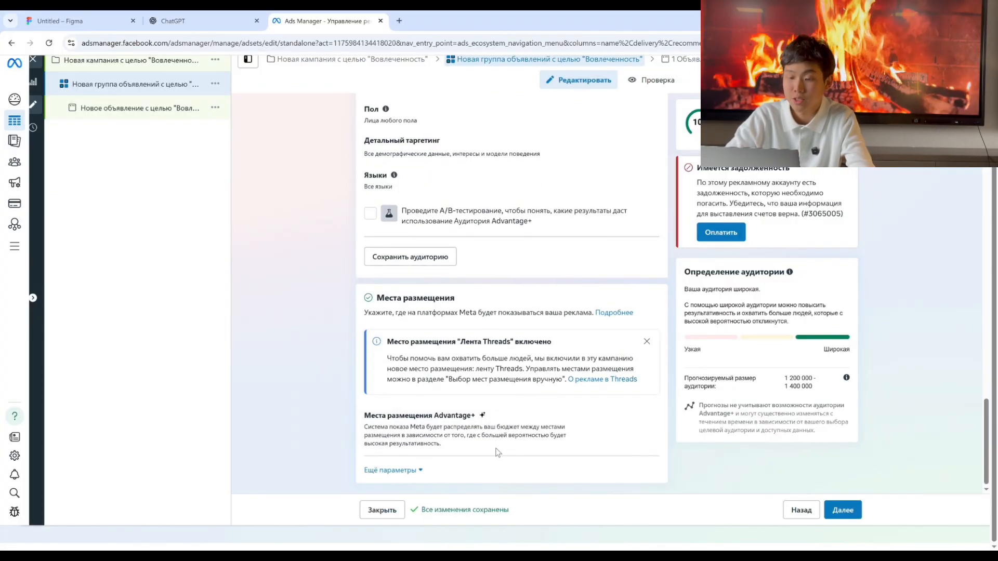
{"action": "left_click", "coordinate": [627, 417]}
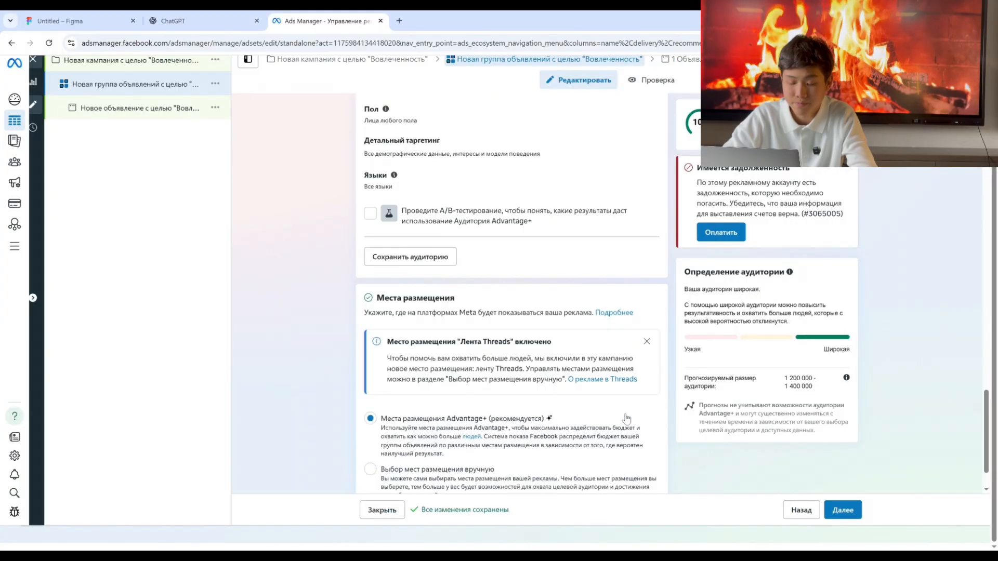
{"action": "scroll", "coordinate": [351, 404], "scroll_direction": "down", "scroll_amount": 2}
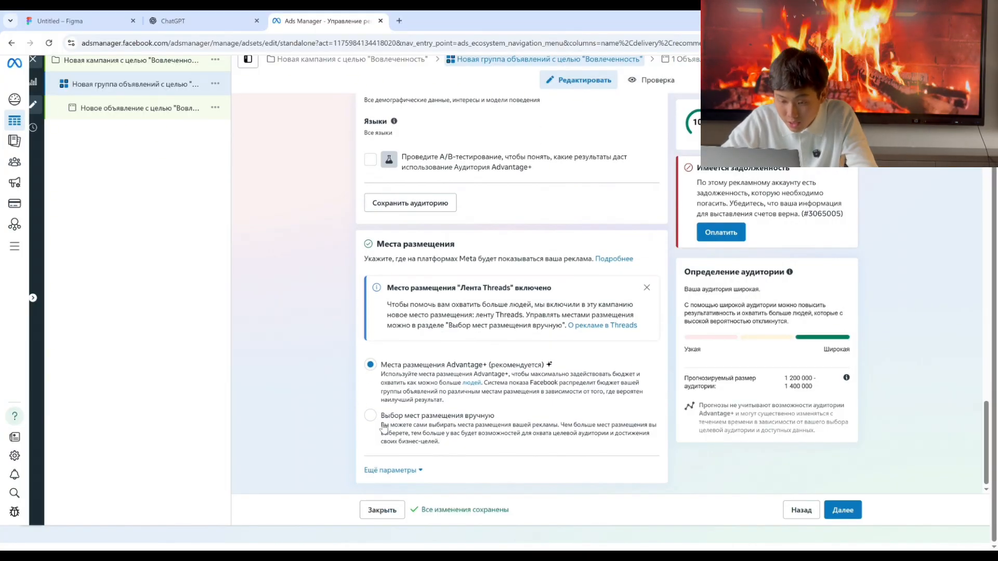
{"action": "left_click", "coordinate": [569, 420]}
{"action": "scroll", "coordinate": [575, 339], "scroll_direction": "down", "scroll_amount": 5}
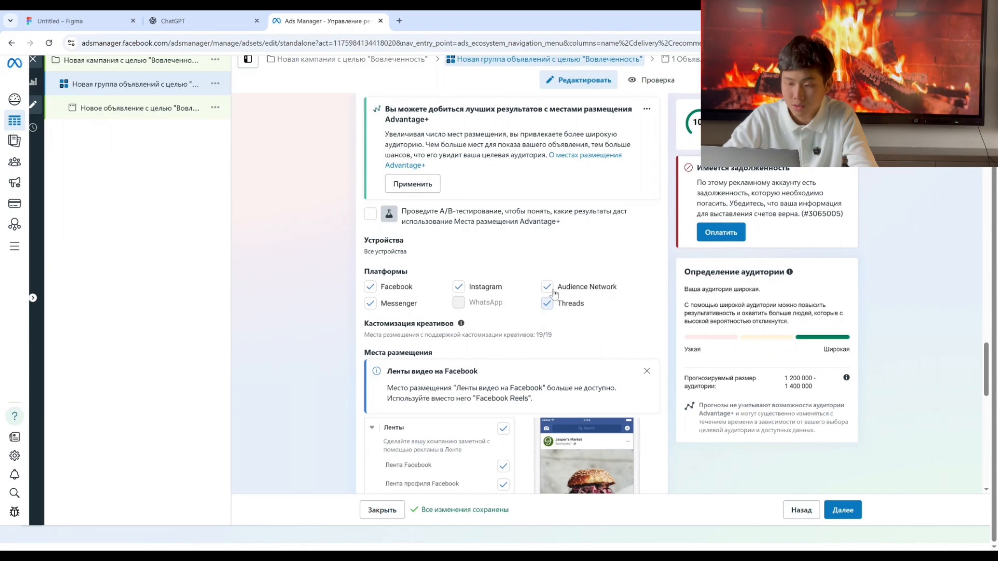
- Exclude Threads, Audience Network and Messenger from the ad group's placement platforms
{"action": "left_click", "coordinate": [550, 301]}
{"action": "scroll", "coordinate": [552, 294], "scroll_direction": "down", "scroll_amount": 1}
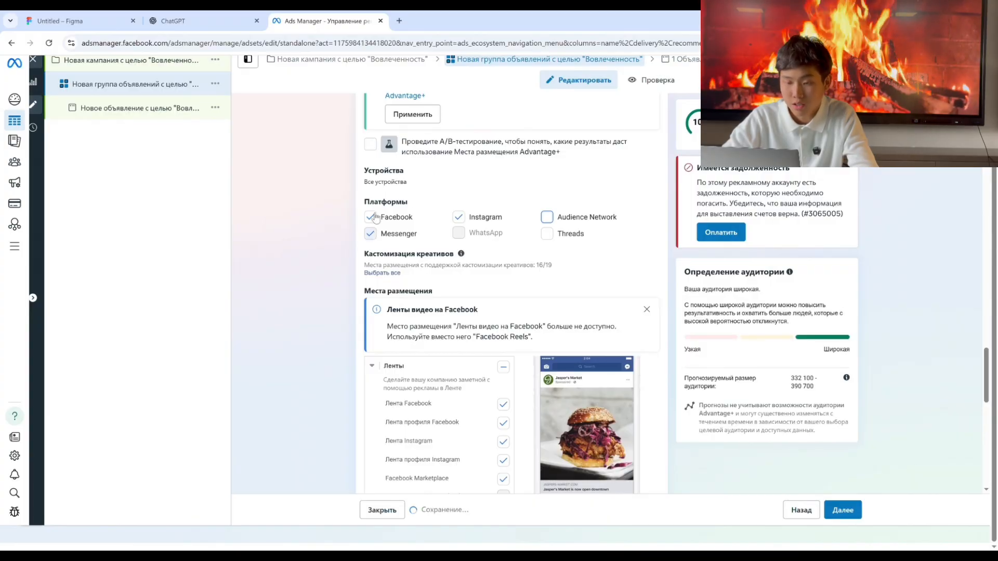
{"action": "left_click", "coordinate": [371, 234]}
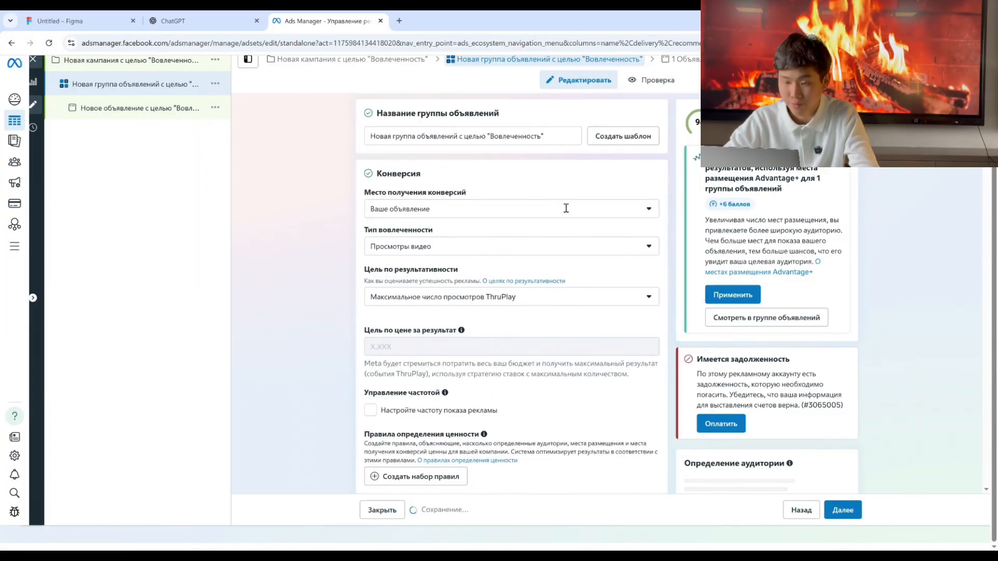
- Open the ad in the new ad group and set its ad setup to "Использовать существующую публикацию"
{"action": "scroll", "coordinate": [515, 215], "scroll_direction": "down", "scroll_amount": 6}
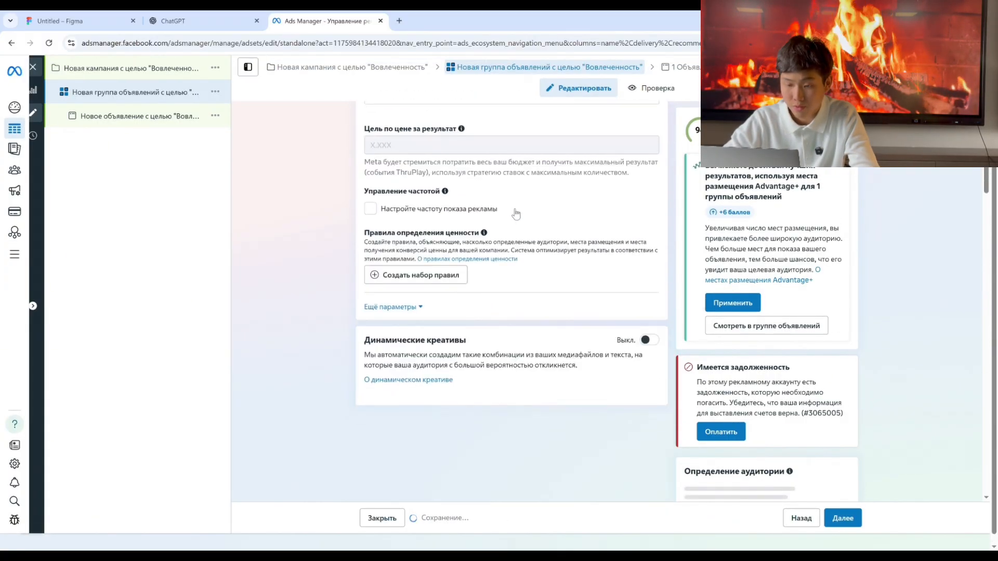
{"action": "scroll", "coordinate": [523, 196], "scroll_direction": "down", "scroll_amount": 7}
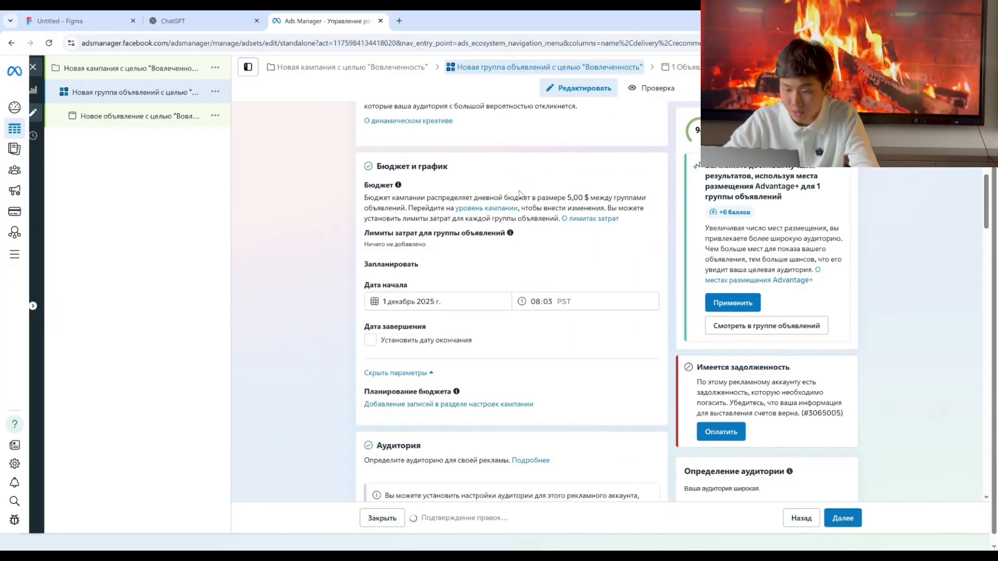
{"action": "scroll", "coordinate": [523, 196], "scroll_direction": "up", "scroll_amount": 13}
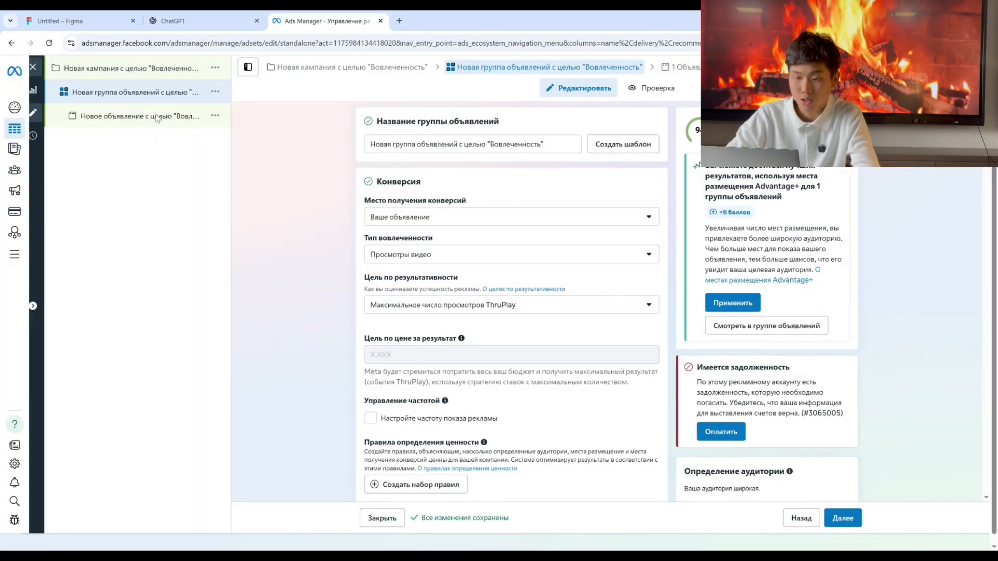
{"action": "left_click", "coordinate": [134, 117]}
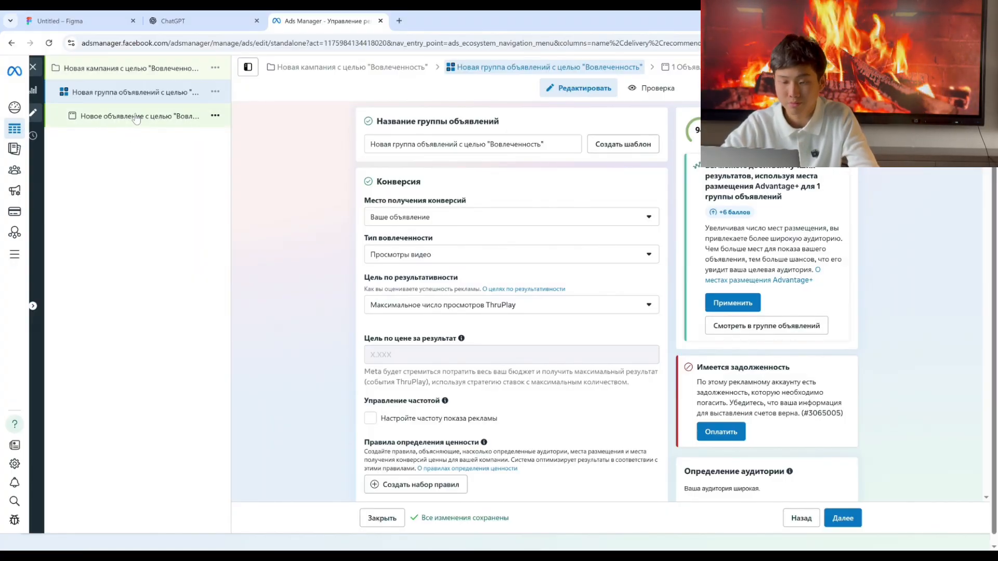
{"action": "scroll", "coordinate": [517, 230], "scroll_direction": "down", "scroll_amount": 4}
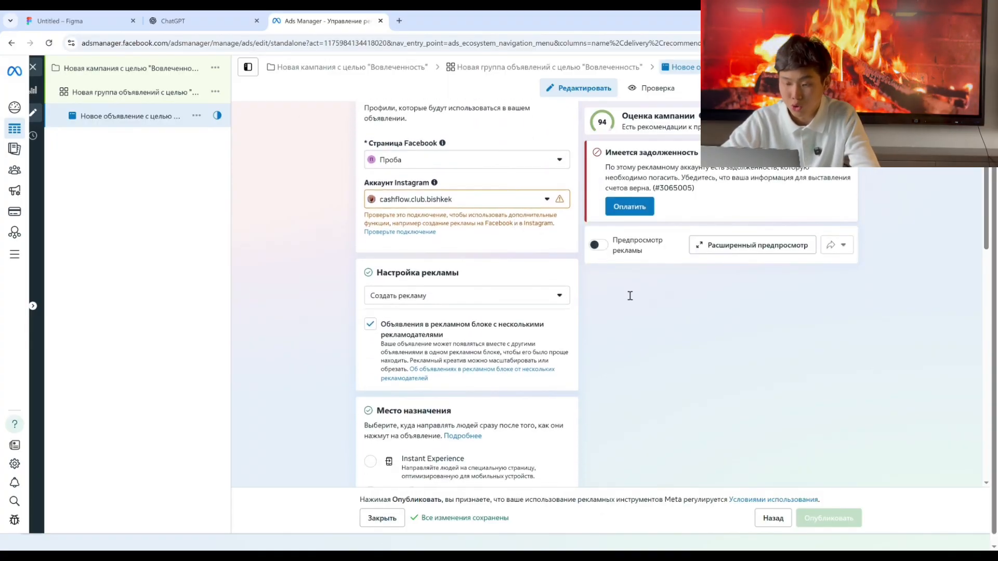
{"action": "left_click", "coordinate": [519, 303]}
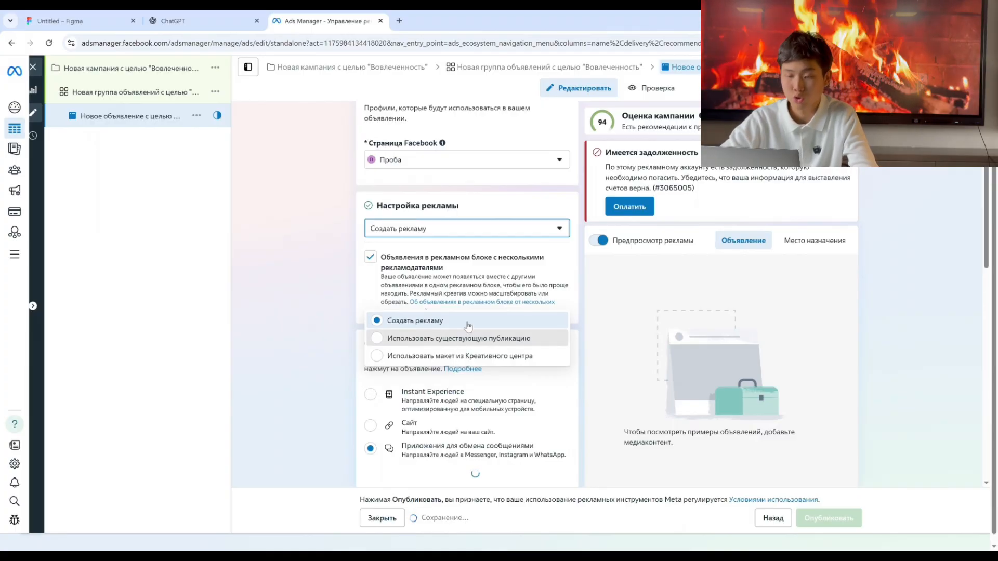
{"action": "left_click", "coordinate": [461, 343]}
- Select the Instagram Reels post "Игра для тех, кто хочет заработать свои первые Миллионы" of 19 November 2025 as the ad creative
{"action": "scroll", "coordinate": [425, 428], "scroll_direction": "down", "scroll_amount": 1}
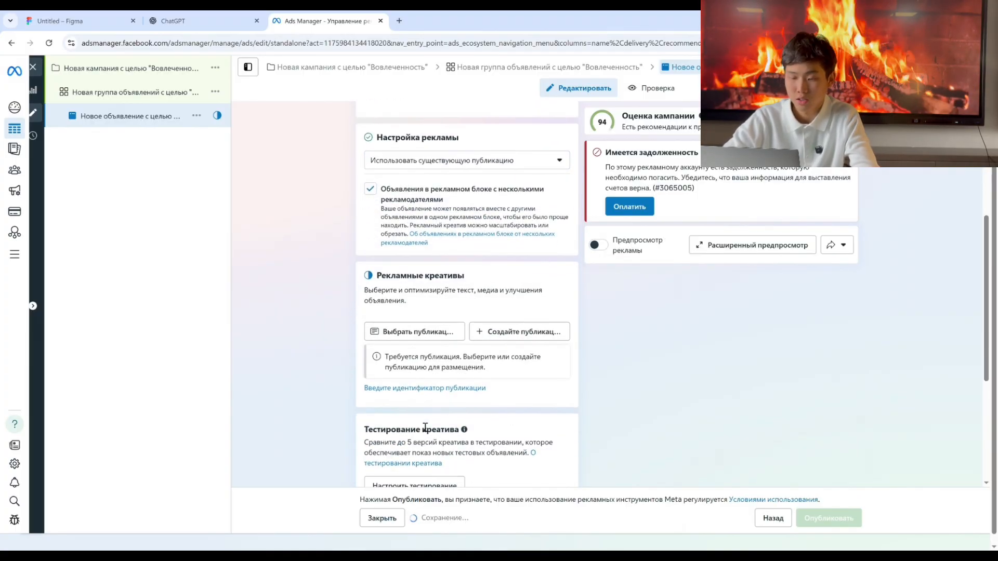
{"action": "left_click", "coordinate": [425, 333]}
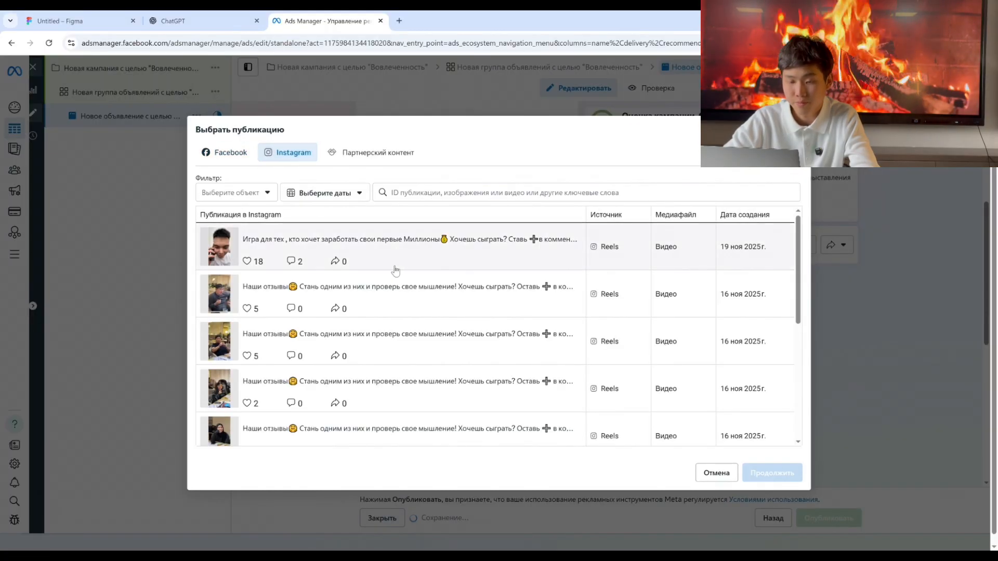
{"action": "left_click", "coordinate": [387, 256]}
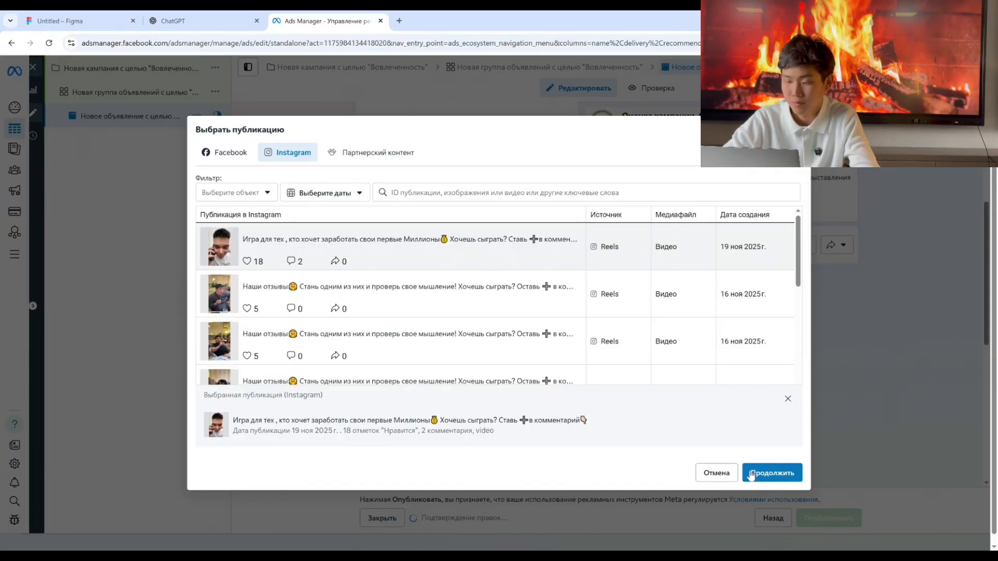
{"action": "left_click", "coordinate": [778, 475]}
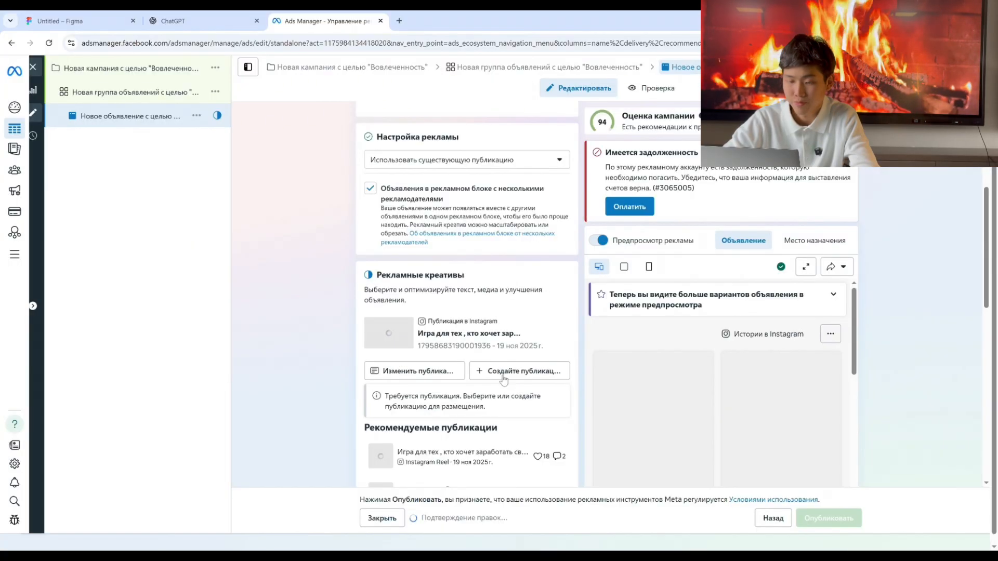
- Review the ad's source accounts, creative text, call to action, chat template and the Instagram placement previews
{"action": "scroll", "coordinate": [473, 357], "scroll_direction": "down", "scroll_amount": 10}
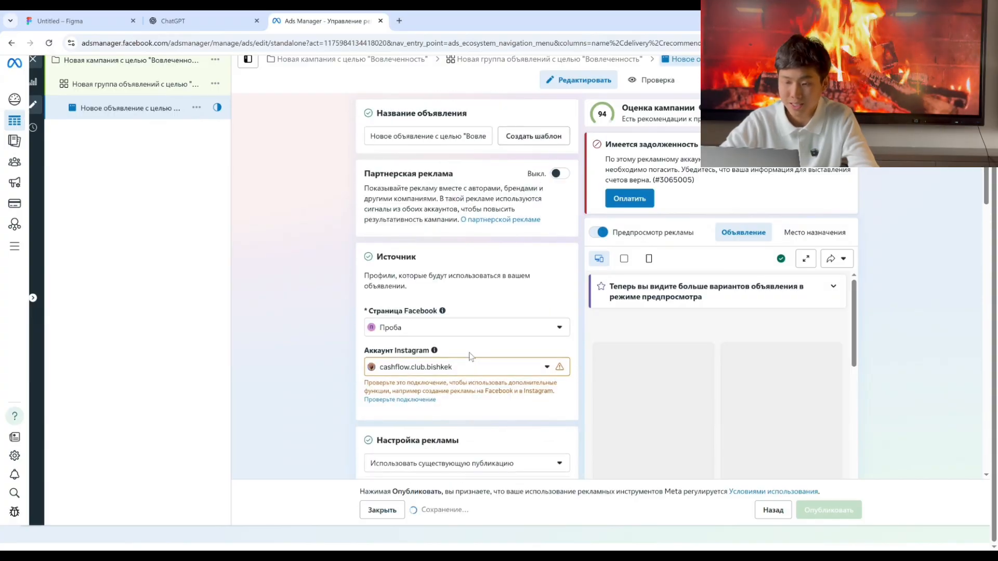
{"action": "scroll", "coordinate": [690, 358], "scroll_direction": "down", "scroll_amount": 3}
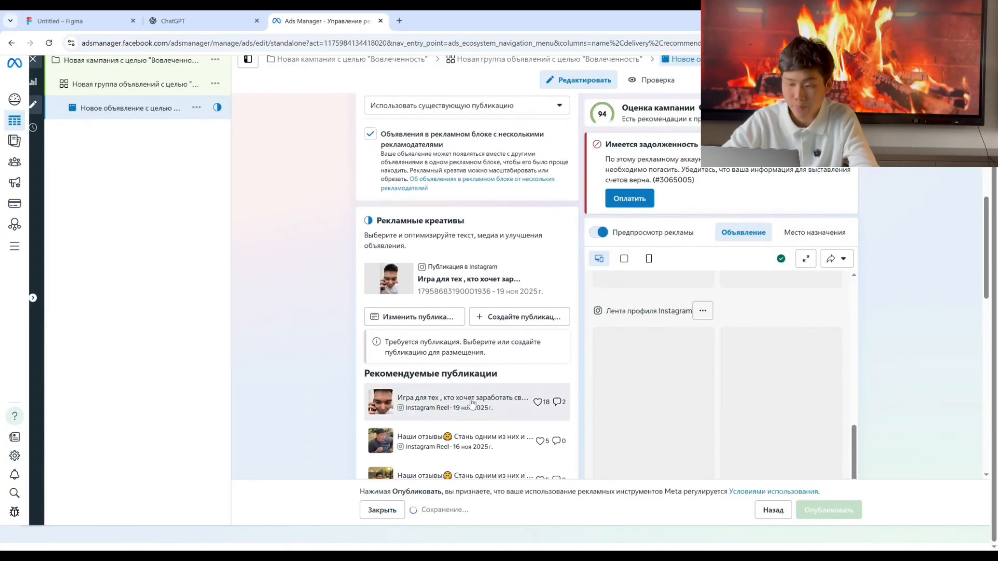
{"action": "scroll", "coordinate": [469, 403], "scroll_direction": "down", "scroll_amount": 10}
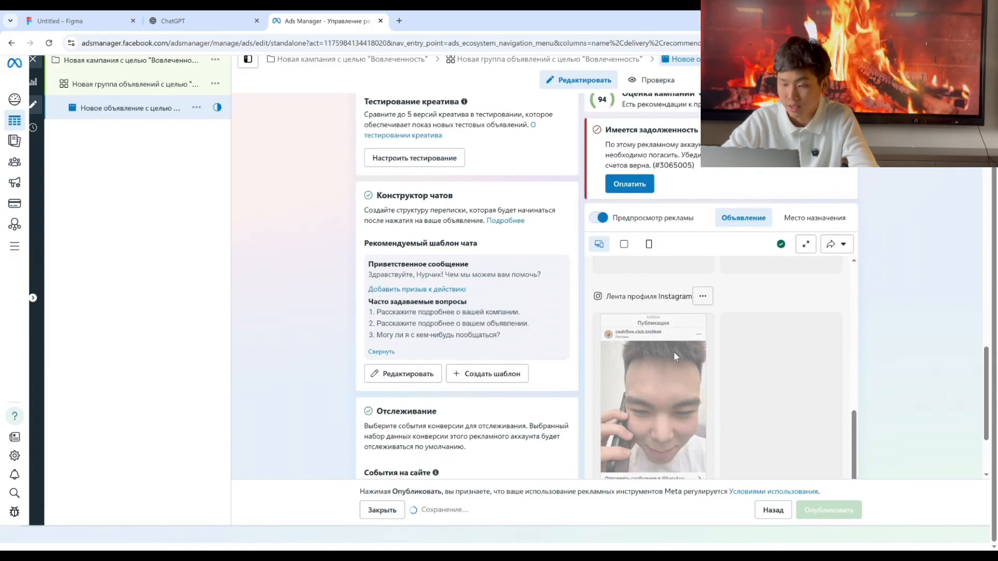
{"action": "scroll", "coordinate": [674, 351], "scroll_direction": "down", "scroll_amount": 3}
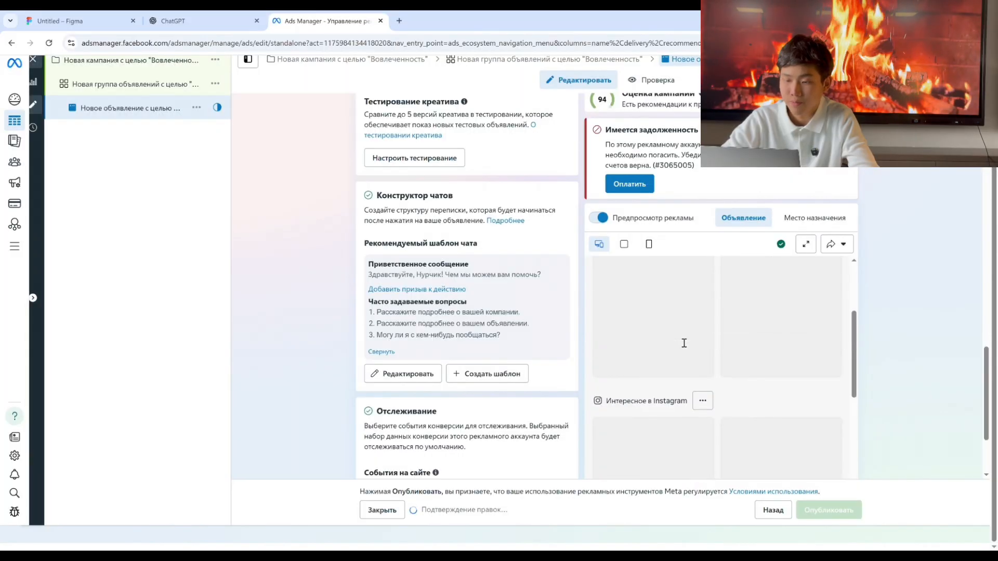
{"action": "scroll", "coordinate": [421, 259], "scroll_direction": "up", "scroll_amount": 6}
{"action": "scroll", "coordinate": [421, 259], "scroll_direction": "down", "scroll_amount": 8}
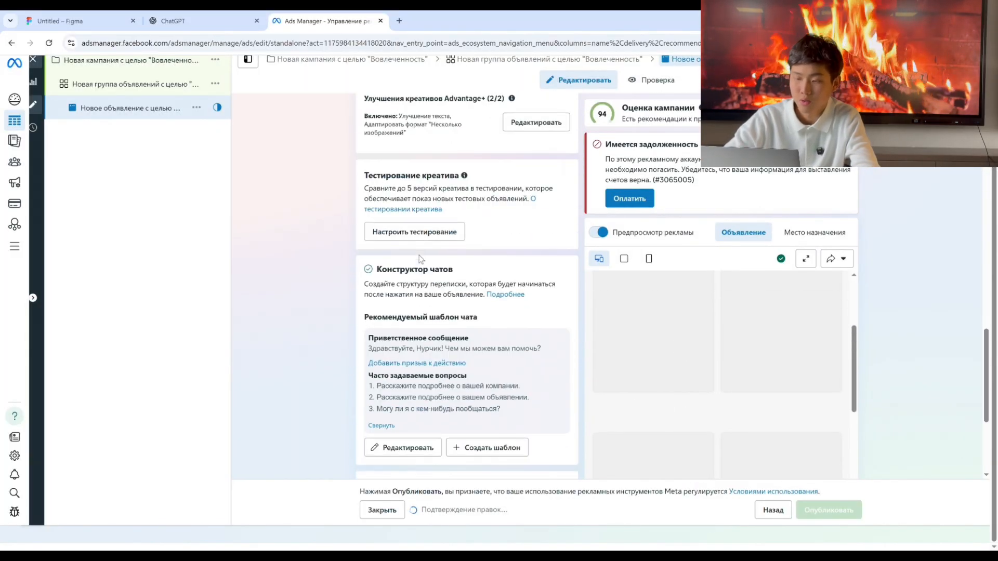
{"action": "scroll", "coordinate": [316, 319], "scroll_direction": "up", "scroll_amount": 10}
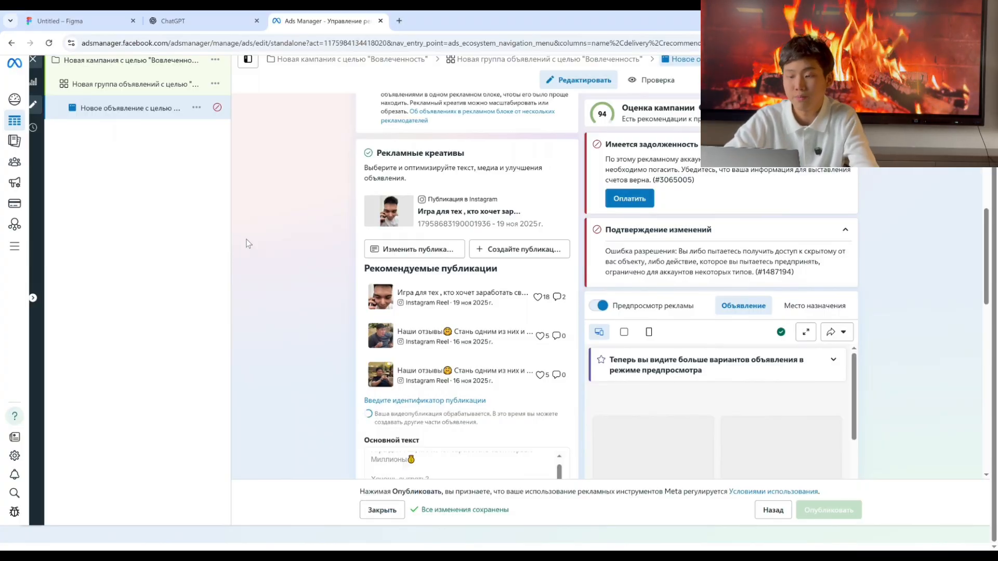
{"action": "scroll", "coordinate": [503, 248], "scroll_direction": "down", "scroll_amount": 7}
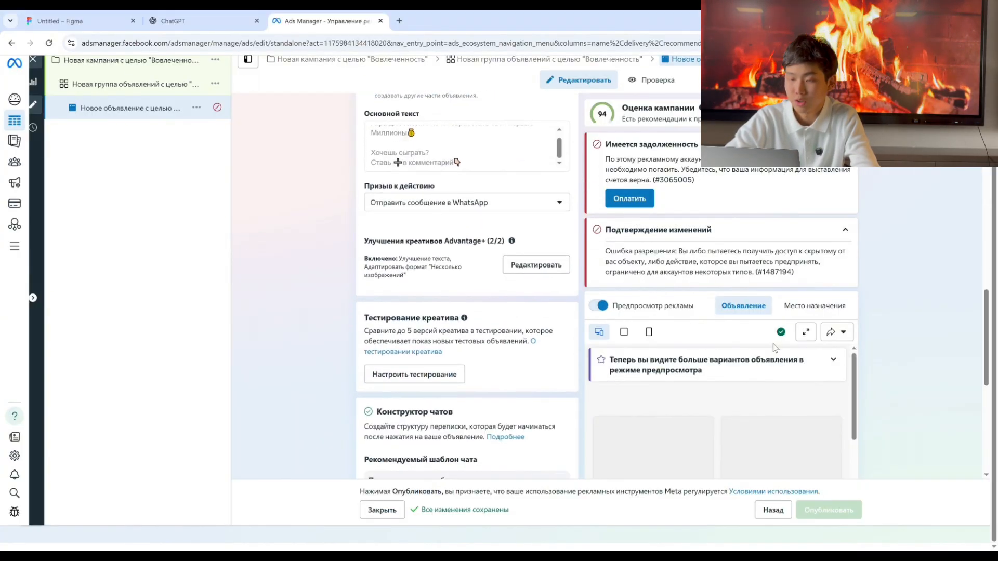
{"action": "scroll", "coordinate": [676, 407], "scroll_direction": "down", "scroll_amount": 3}
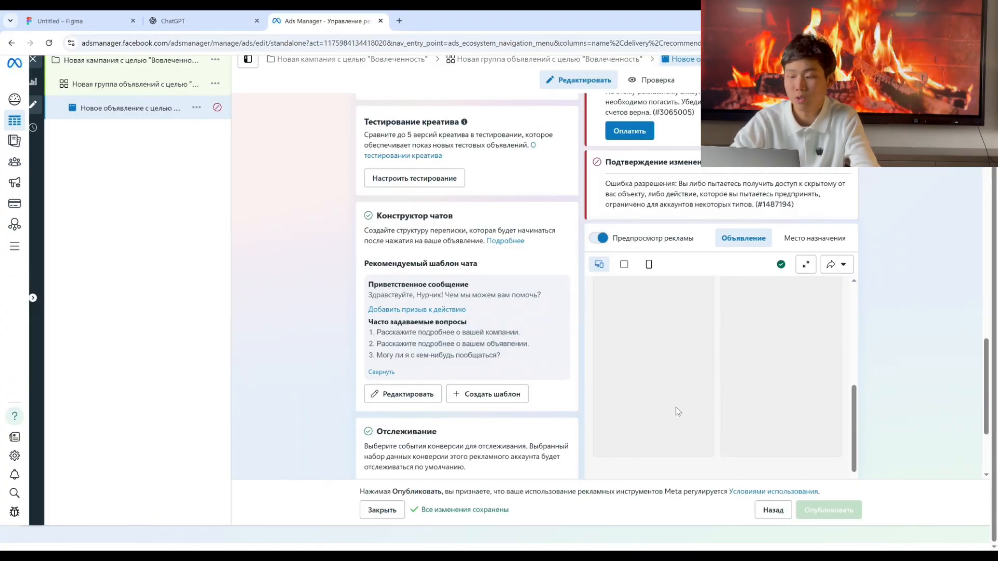
{"action": "scroll", "coordinate": [847, 430], "scroll_direction": "down", "scroll_amount": 3}
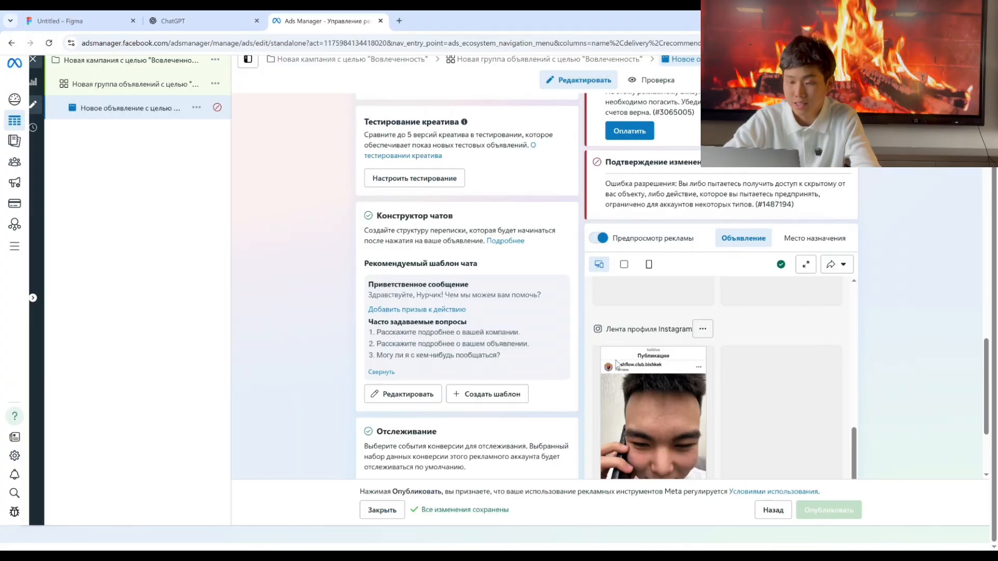
{"action": "scroll", "coordinate": [526, 336], "scroll_direction": "down", "scroll_amount": 3}
{"action": "scroll", "coordinate": [514, 287], "scroll_direction": "up", "scroll_amount": 6}
{"action": "scroll", "coordinate": [513, 287], "scroll_direction": "up", "scroll_amount": 10}
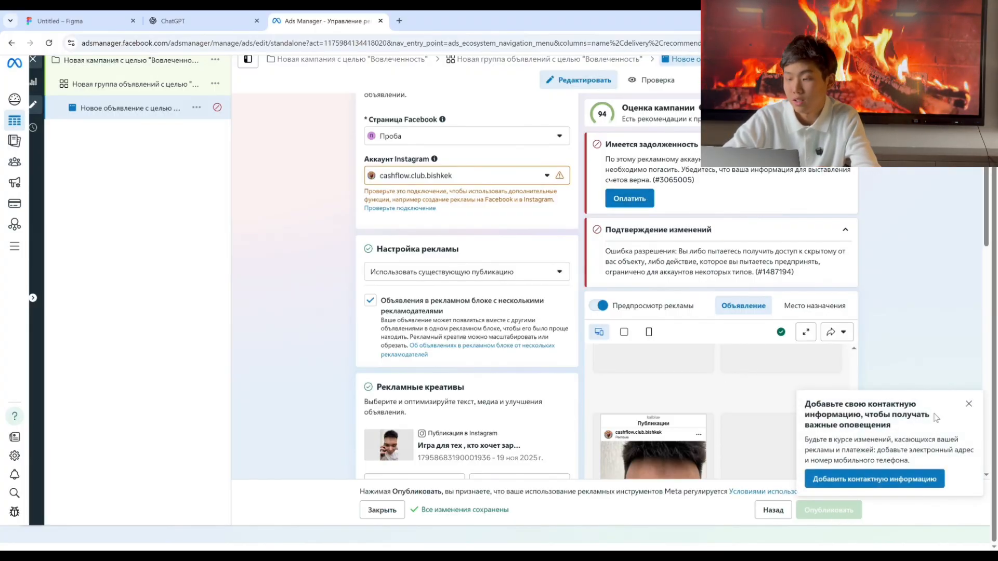
- Dismiss the request to add contact information and close the ad editor
{"action": "left_click", "coordinate": [969, 406]}
{"action": "scroll", "coordinate": [491, 292], "scroll_direction": "up", "scroll_amount": 4}
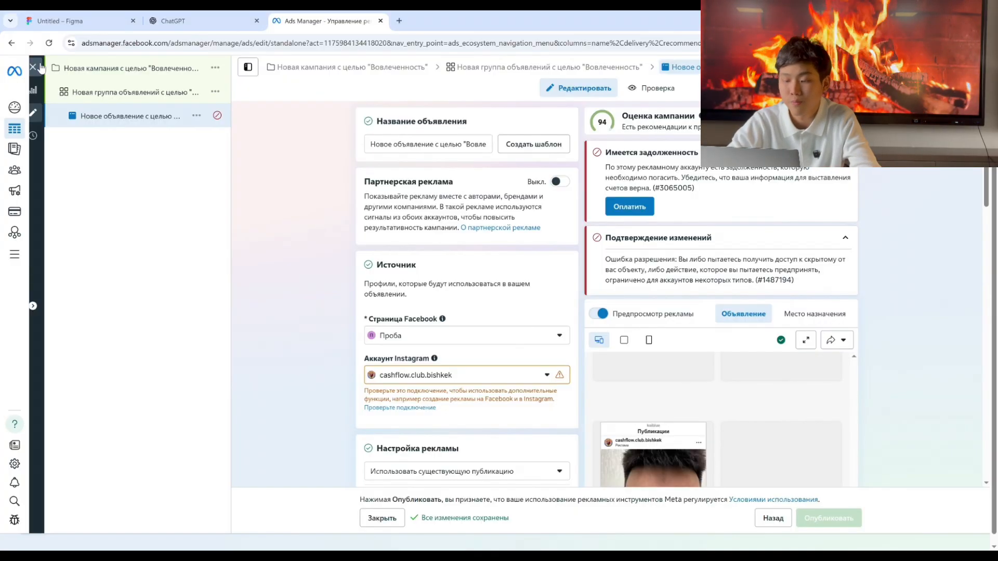
{"action": "left_click", "coordinate": [40, 69]}
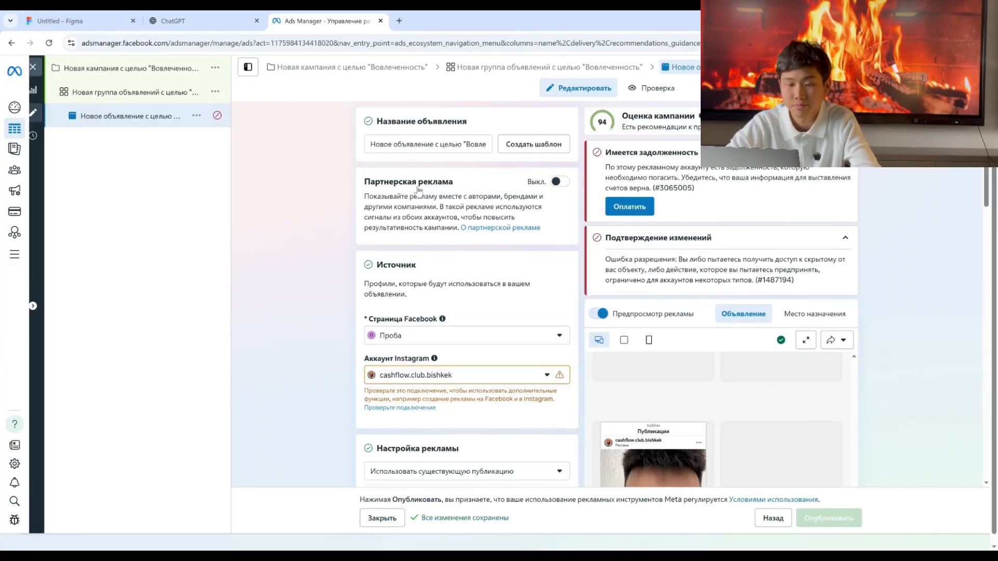